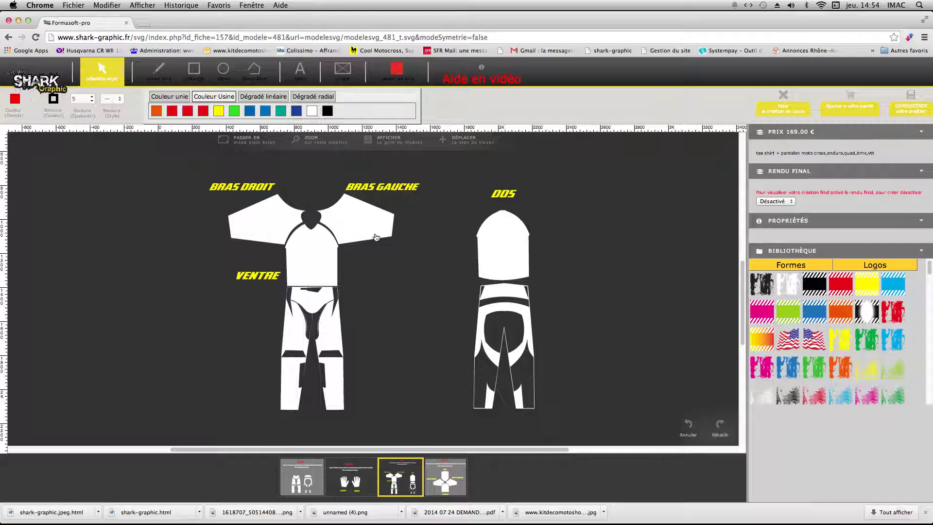
- Set the base colour of the shirt and trousers to factory yellow
{"action": "left_click", "coordinate": [220, 111]}
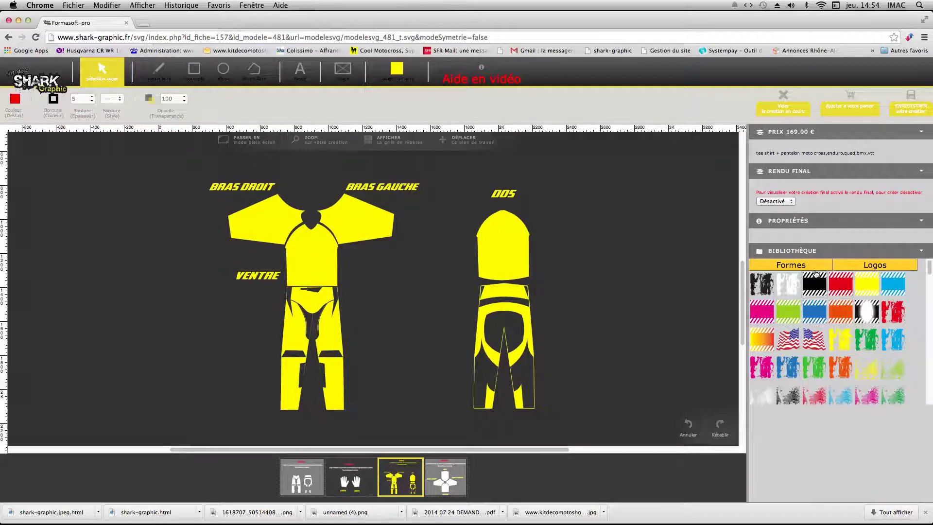
- Add the black wing shape from the library to the back view and enlarge it across the back and trousers
{"action": "scroll", "coordinate": [837, 330], "scroll_direction": "down", "scroll_amount": 3}
{"action": "scroll", "coordinate": [837, 330], "scroll_direction": "down", "scroll_amount": 2}
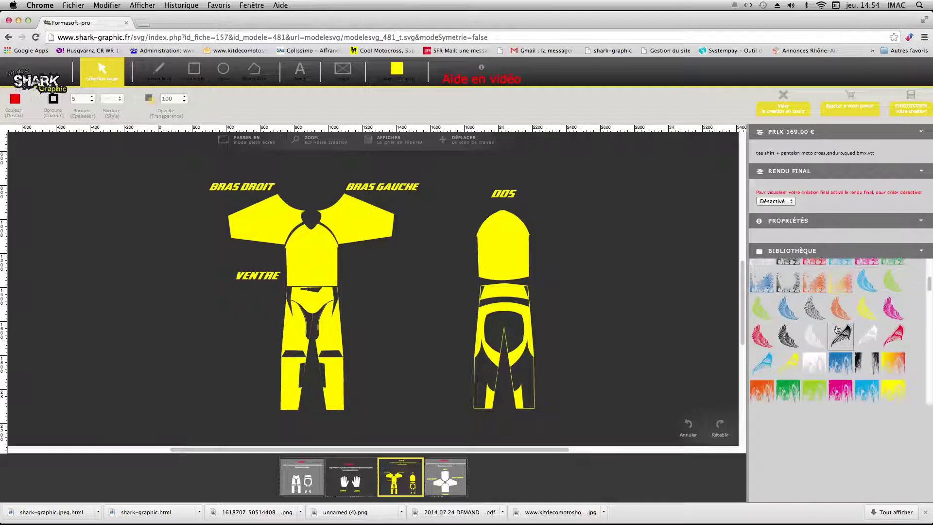
{"action": "left_click", "coordinate": [838, 330]}
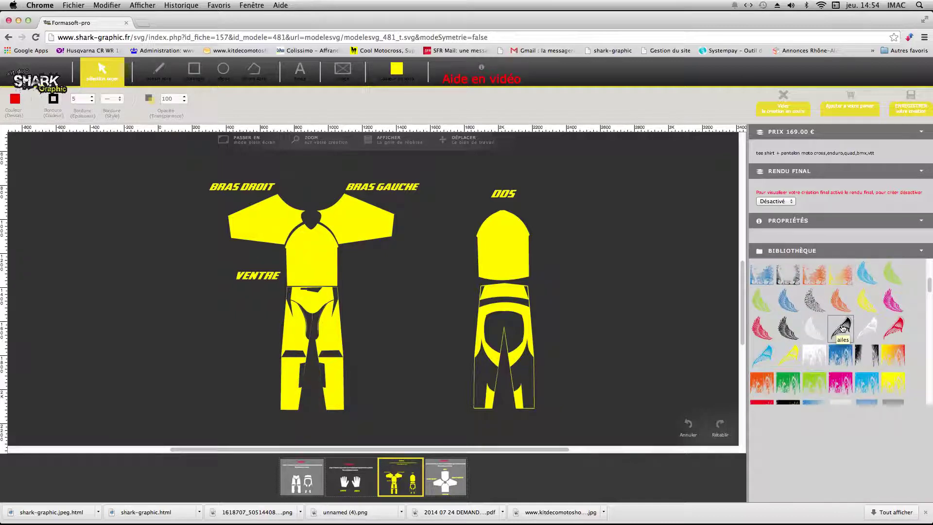
{"action": "left_click_drag", "start_coordinate": [504, 274], "coordinate": [503, 275]}
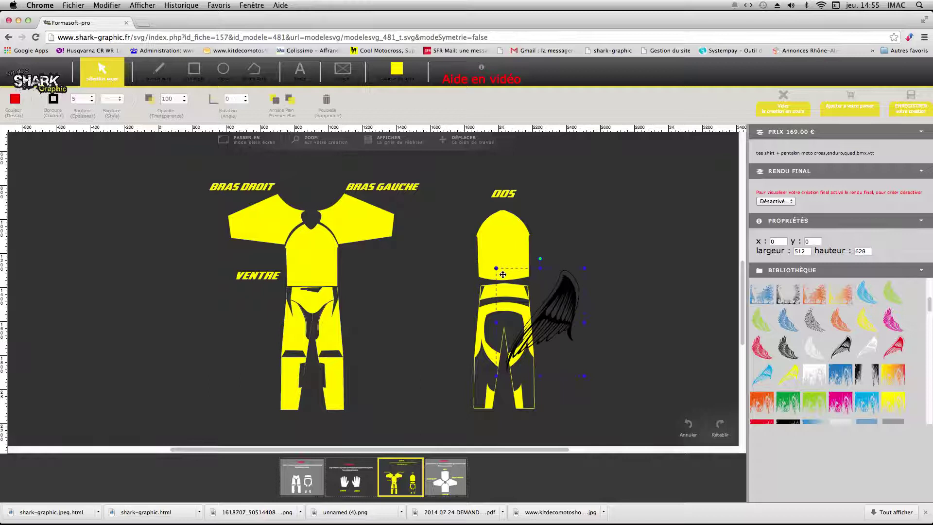
{"action": "left_click_drag", "start_coordinate": [584, 268], "coordinate": [547, 237]}
{"action": "left_click", "coordinate": [624, 250]}
- Add the yellow-to-red gradient splatter shape, enlarged and tilted to cover the right sleeve and the front of the trousers
{"action": "scroll", "coordinate": [813, 357], "scroll_direction": "down", "scroll_amount": 3}
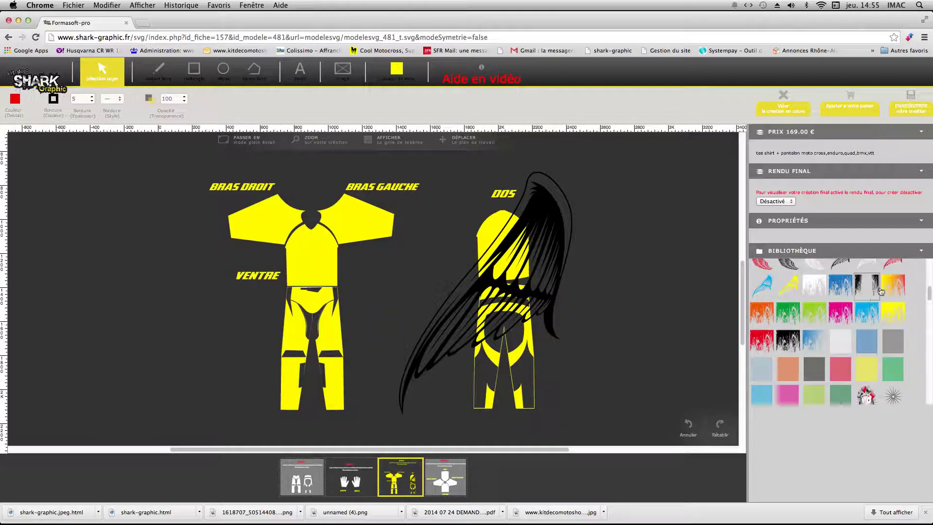
{"action": "left_click", "coordinate": [351, 320]}
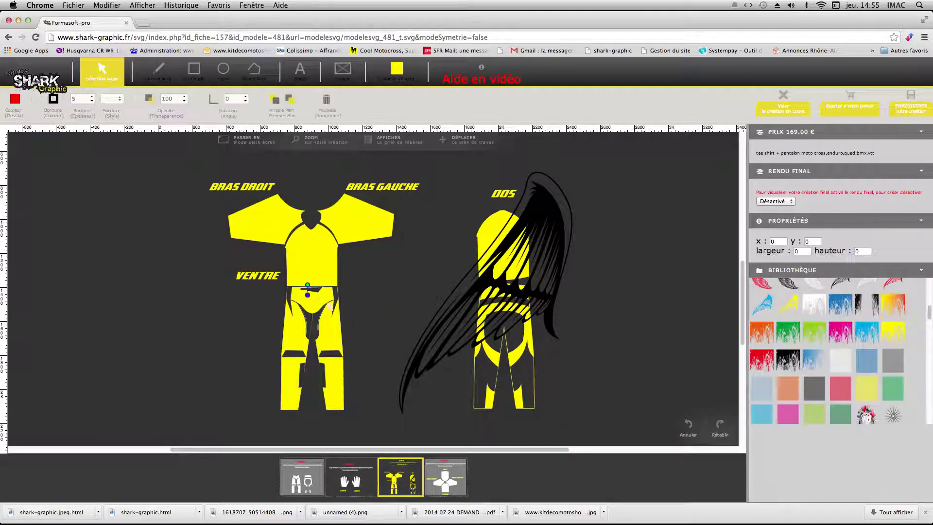
{"action": "left_click_drag", "start_coordinate": [305, 294], "coordinate": [122, 245]}
{"action": "left_click_drag", "start_coordinate": [290, 236], "coordinate": [245, 311]}
{"action": "left_click_drag", "start_coordinate": [304, 281], "coordinate": [290, 290]}
{"action": "left_click", "coordinate": [389, 289]}
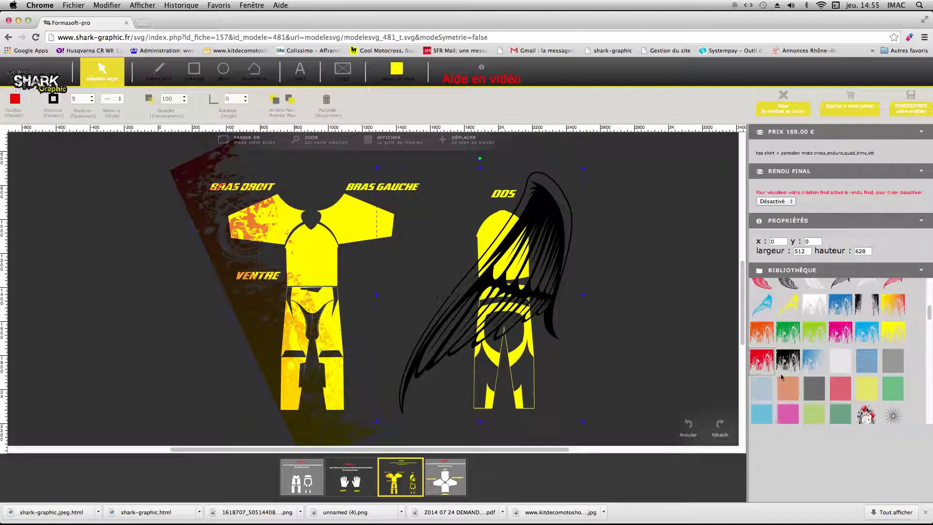
- Add the black crack pattern from the library and enlarge it over the front of the shirt and both sleeves
{"action": "scroll", "coordinate": [839, 381], "scroll_direction": "down", "scroll_amount": 10}
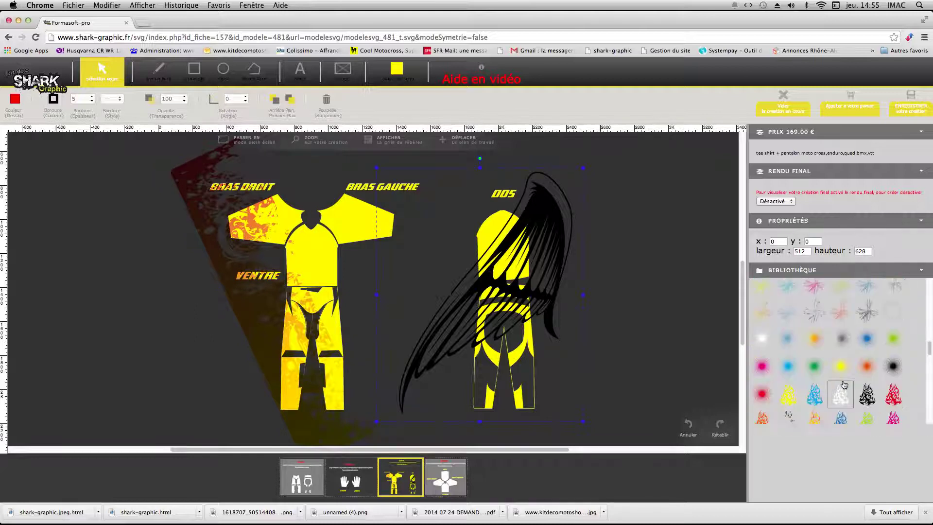
{"action": "scroll", "coordinate": [844, 385], "scroll_direction": "down", "scroll_amount": 10}
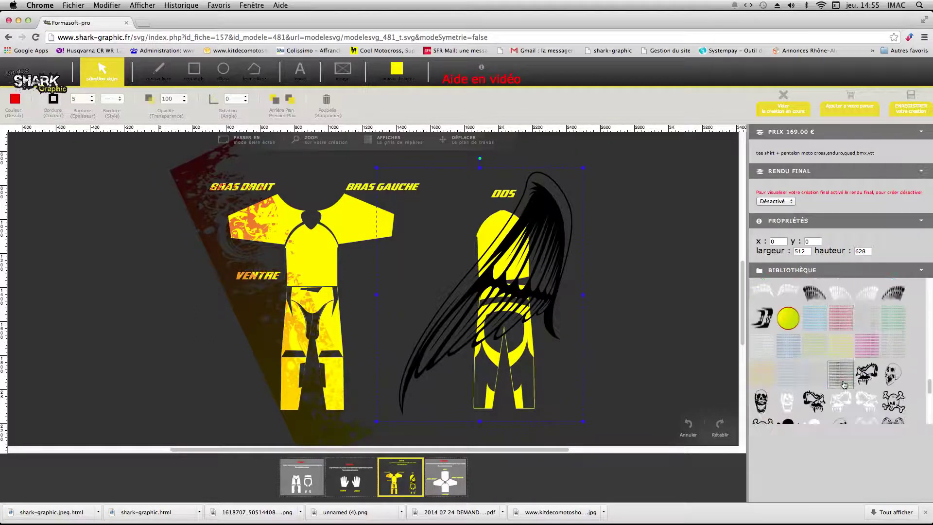
{"action": "scroll", "coordinate": [844, 385], "scroll_direction": "down", "scroll_amount": 5}
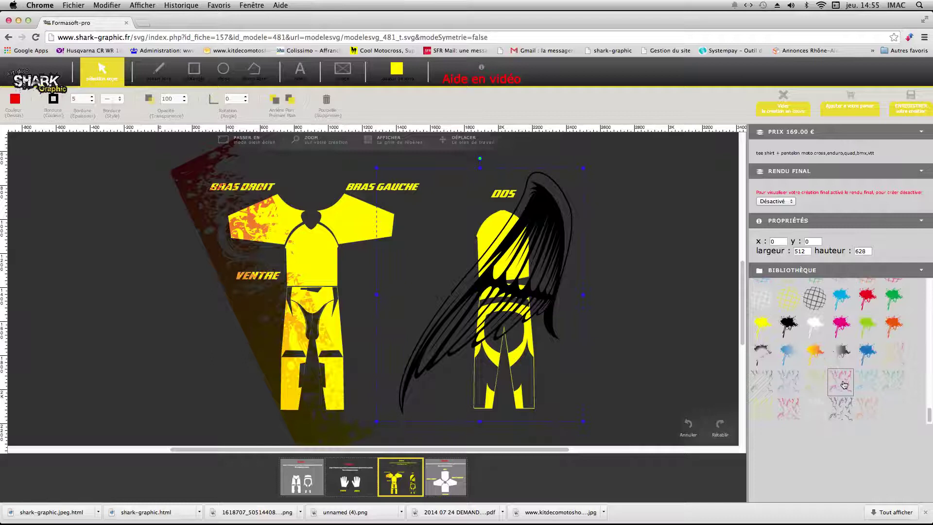
{"action": "left_click", "coordinate": [843, 406]}
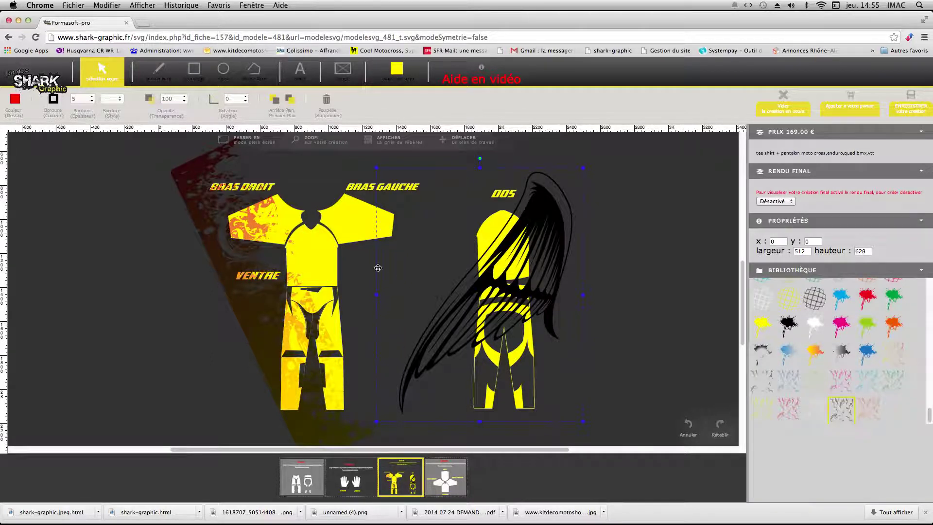
{"action": "left_click", "coordinate": [367, 285]}
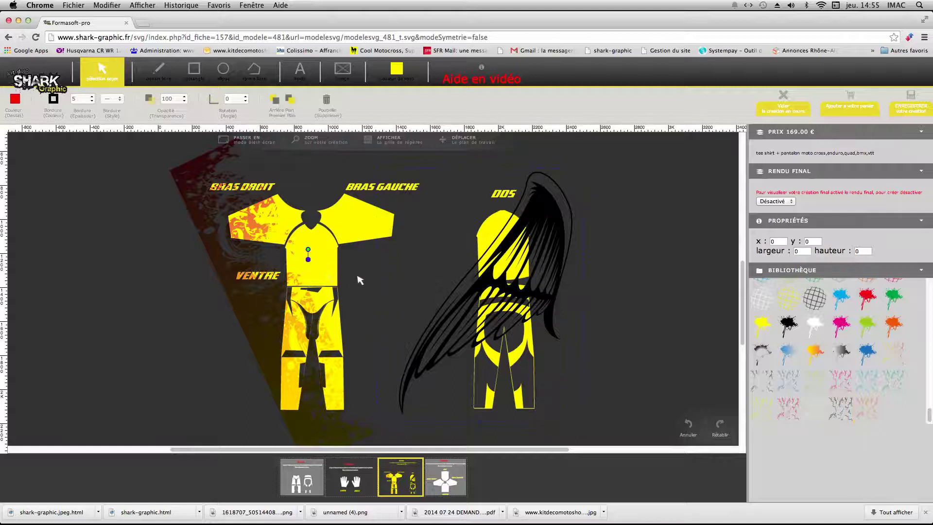
{"action": "left_click_drag", "start_coordinate": [307, 260], "coordinate": [231, 244]}
- Duplicate the black crack pattern by copy and paste, and place the copy lower over the belly and trousers
{"action": "right_click", "coordinate": [304, 236]}
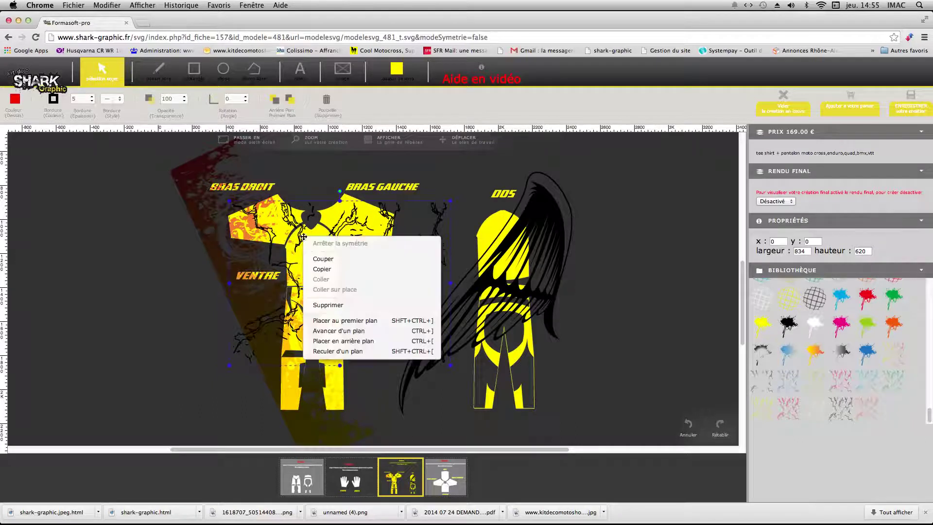
{"action": "left_click", "coordinate": [333, 269]}
{"action": "right_click", "coordinate": [336, 282]}
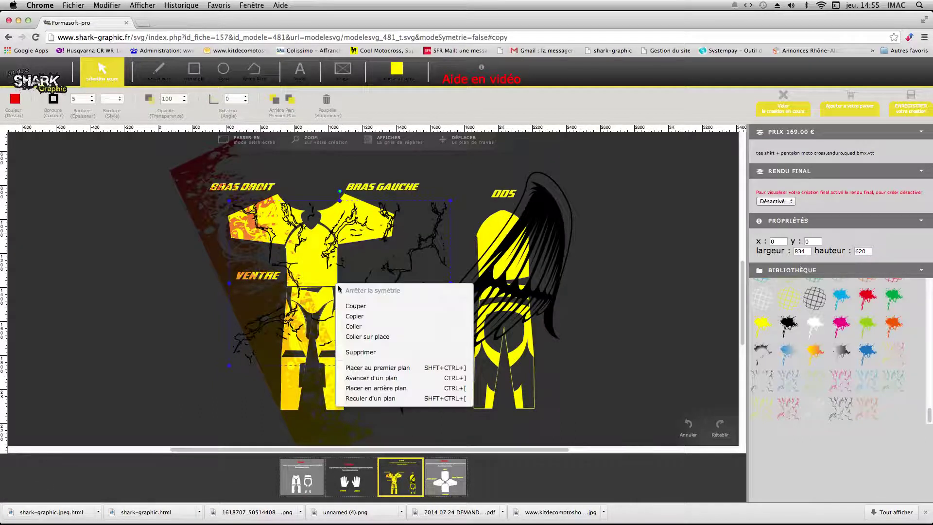
{"action": "left_click", "coordinate": [362, 327]}
{"action": "left_click_drag", "start_coordinate": [327, 258], "coordinate": [289, 314]}
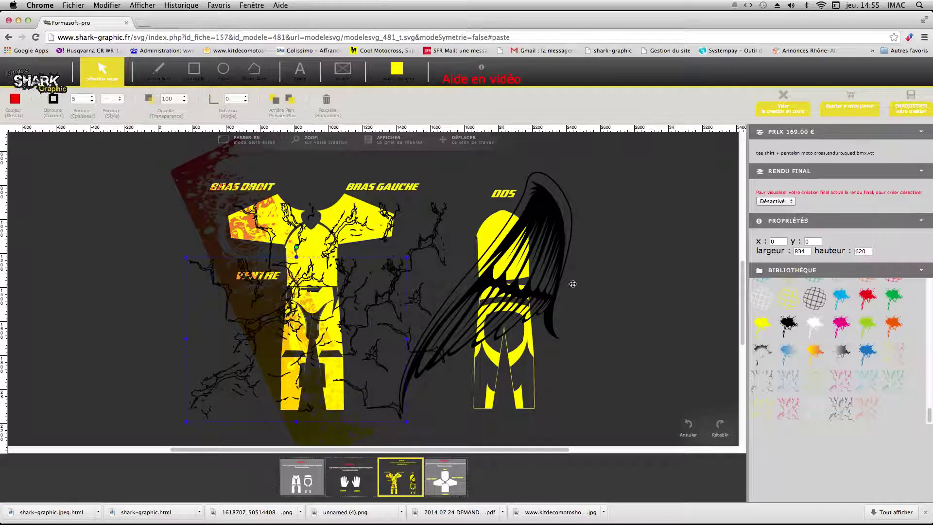
{"action": "left_click", "coordinate": [625, 291]}
- Add the red star pattern, enlarge it, rotate it about -37° and position it over the trousers in both views
{"action": "scroll", "coordinate": [798, 359], "scroll_direction": "up", "scroll_amount": 10}
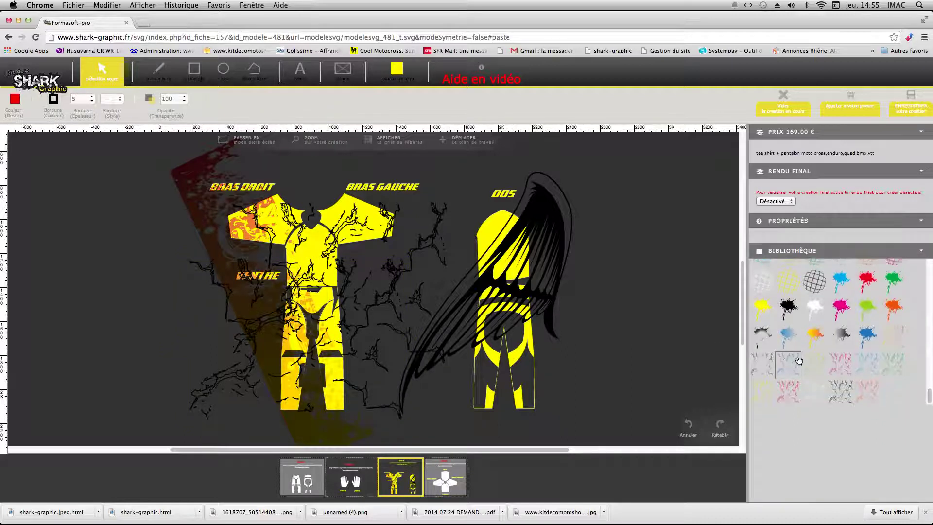
{"action": "scroll", "coordinate": [818, 348], "scroll_direction": "down", "scroll_amount": 2}
{"action": "left_click_drag", "start_coordinate": [836, 344], "coordinate": [627, 306]}
{"action": "left_click_drag", "start_coordinate": [286, 289], "coordinate": [363, 324]}
{"action": "left_click_drag", "start_coordinate": [324, 288], "coordinate": [538, 236]}
{"action": "left_click_drag", "start_coordinate": [380, 245], "coordinate": [338, 343]}
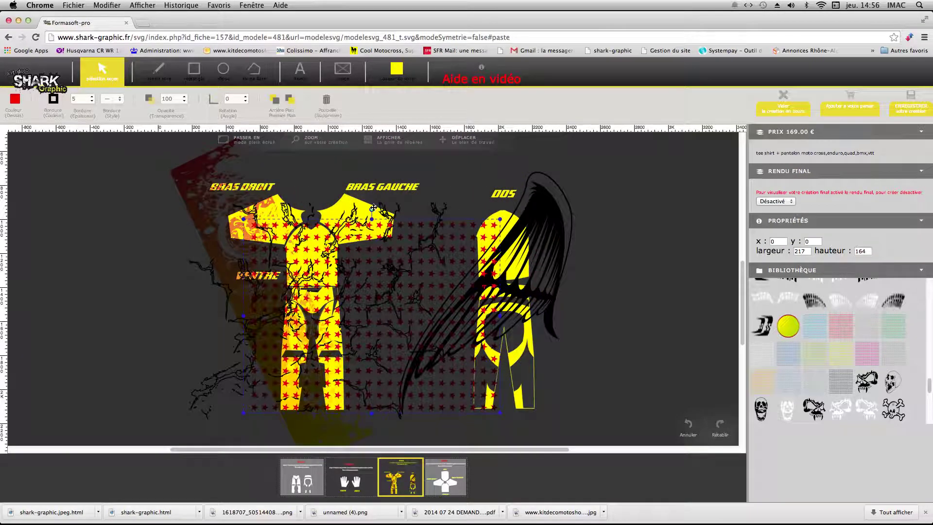
{"action": "left_click_drag", "start_coordinate": [372, 209], "coordinate": [297, 217]}
{"action": "left_click_drag", "start_coordinate": [369, 287], "coordinate": [395, 323]}
- Move the red star pattern backward in the layer order, behind the other motifs
{"action": "right_click", "coordinate": [393, 317]}
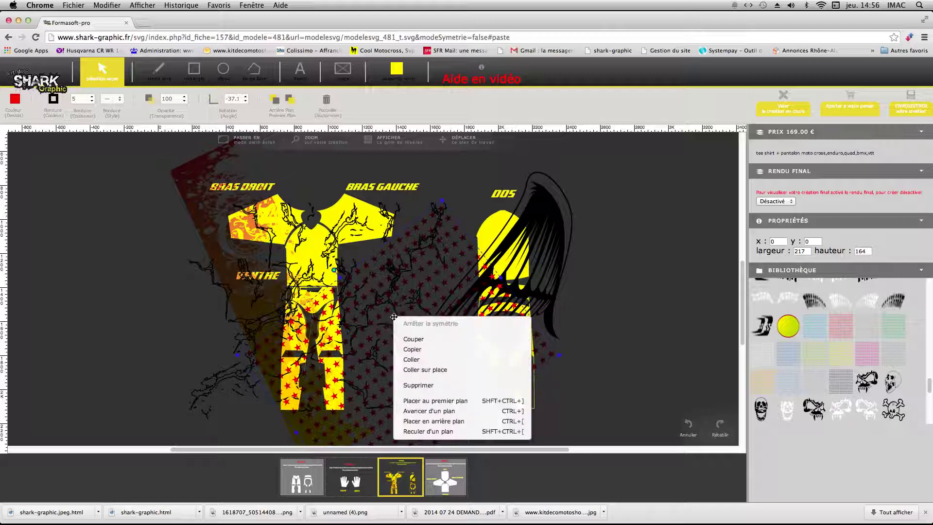
{"action": "left_click", "coordinate": [426, 431]}
{"action": "left_click", "coordinate": [626, 353]}
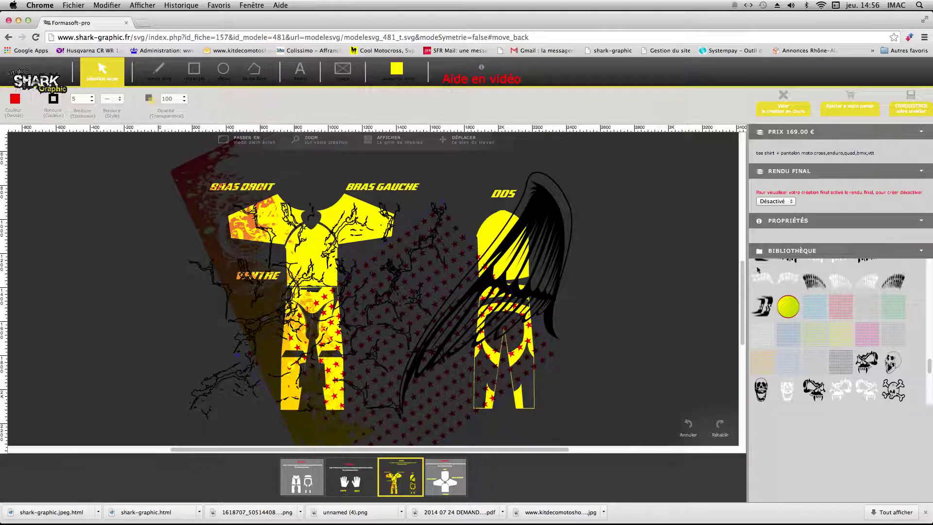
- Activate the final render and set the outfit's base colour to factory white
{"action": "left_click", "coordinate": [775, 203]}
{"action": "left_click", "coordinate": [766, 211]}
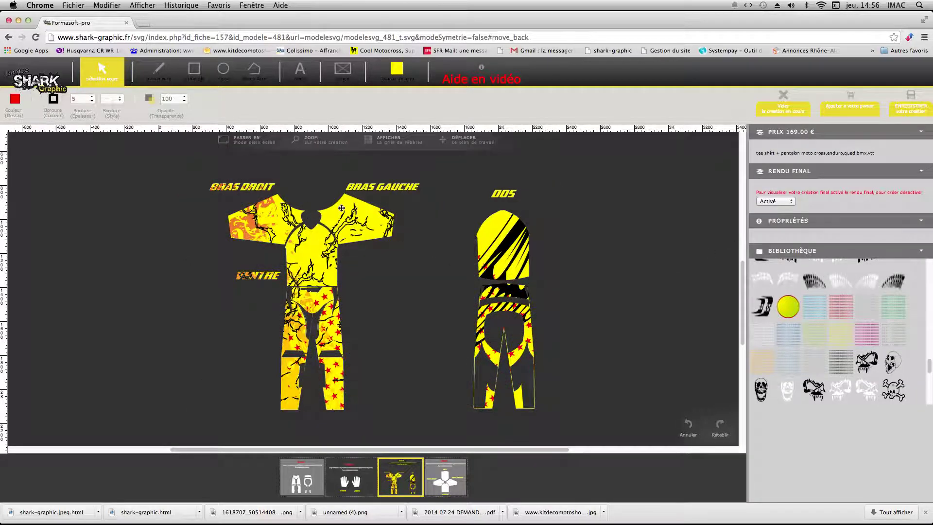
{"action": "left_click", "coordinate": [396, 69]}
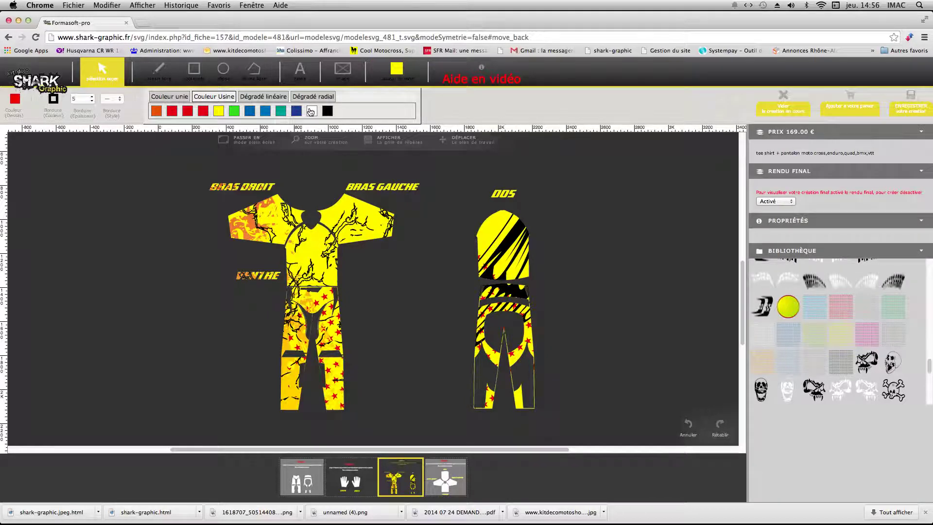
{"action": "left_click", "coordinate": [311, 111]}
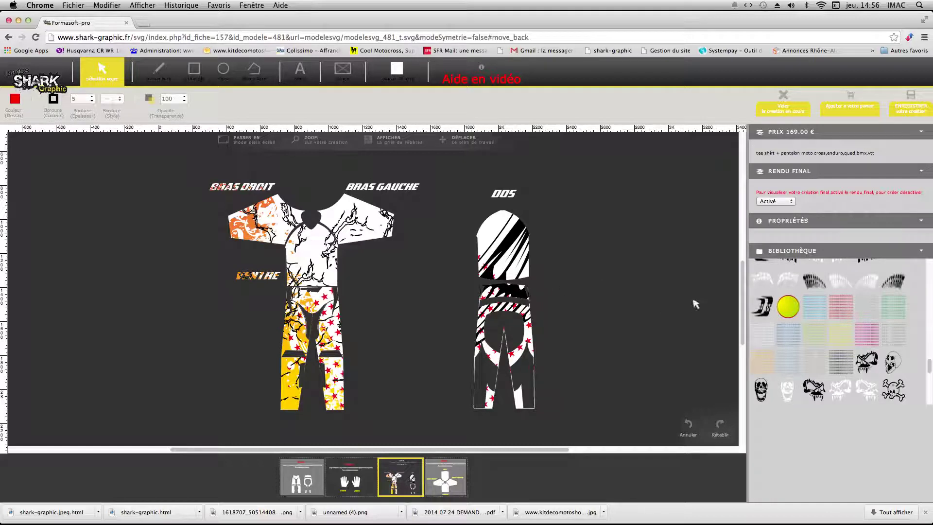
- Add the red splatter shape, flatten and rotate it about 31°, and stretch it along the top of the left sleeve
{"action": "scroll", "coordinate": [850, 347], "scroll_direction": "up", "scroll_amount": 1}
{"action": "scroll", "coordinate": [850, 348], "scroll_direction": "up", "scroll_amount": 5}
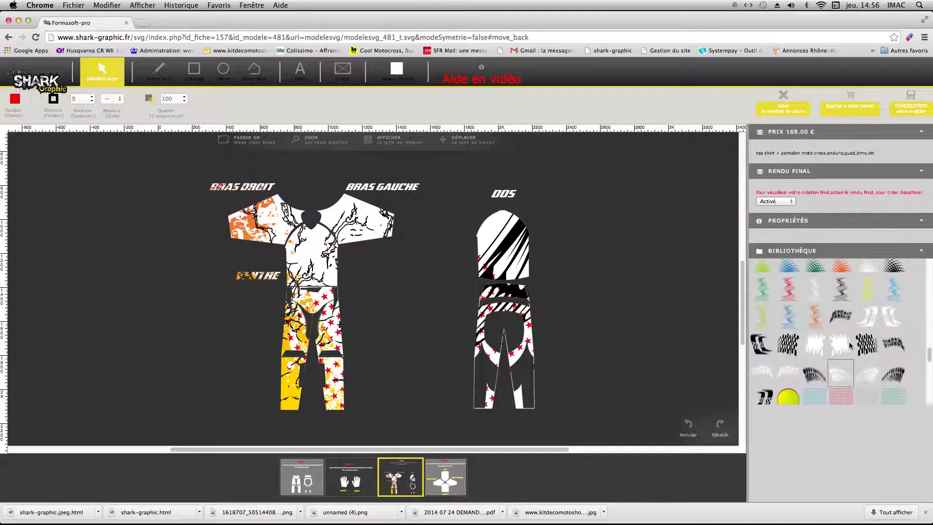
{"action": "scroll", "coordinate": [850, 347], "scroll_direction": "up", "scroll_amount": 5}
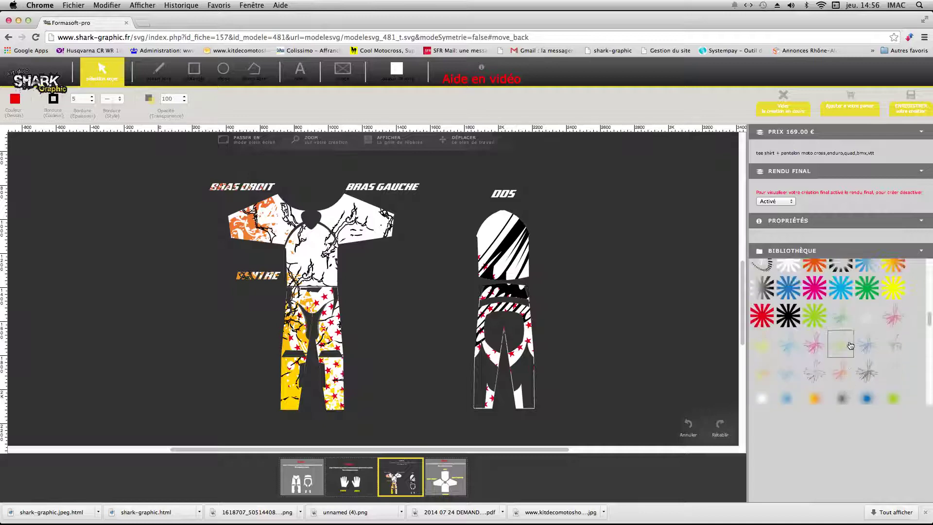
{"action": "scroll", "coordinate": [850, 346], "scroll_direction": "up", "scroll_amount": 2}
{"action": "scroll", "coordinate": [850, 346], "scroll_direction": "up", "scroll_amount": 1}
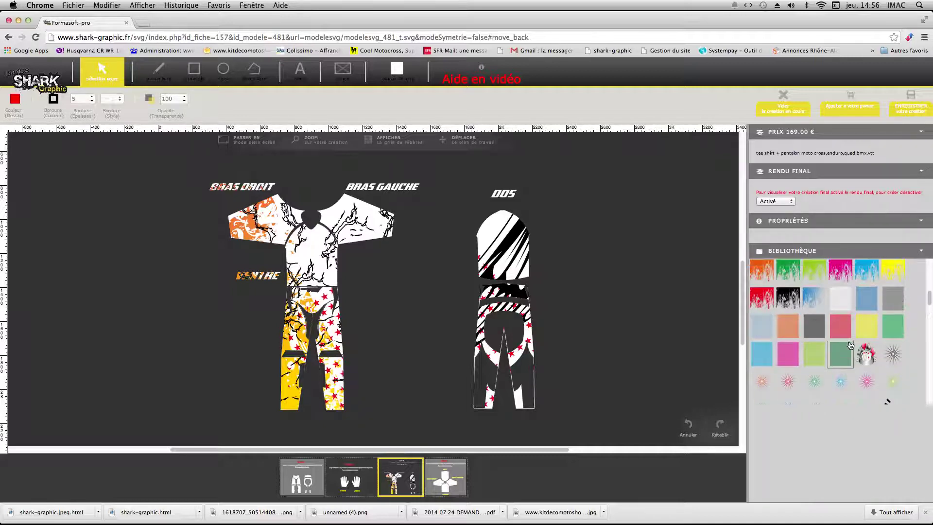
{"action": "left_click_drag", "start_coordinate": [826, 345], "coordinate": [421, 195]}
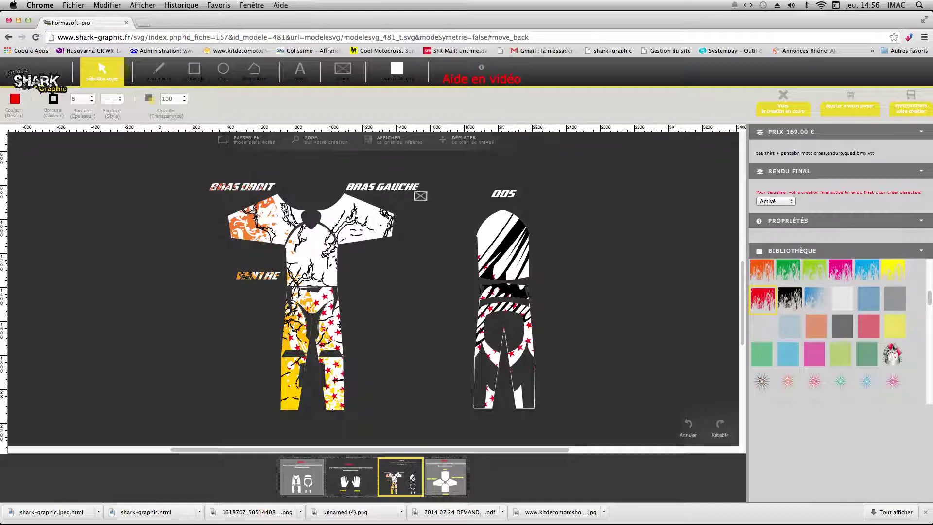
{"action": "left_click_drag", "start_coordinate": [375, 217], "coordinate": [424, 243]}
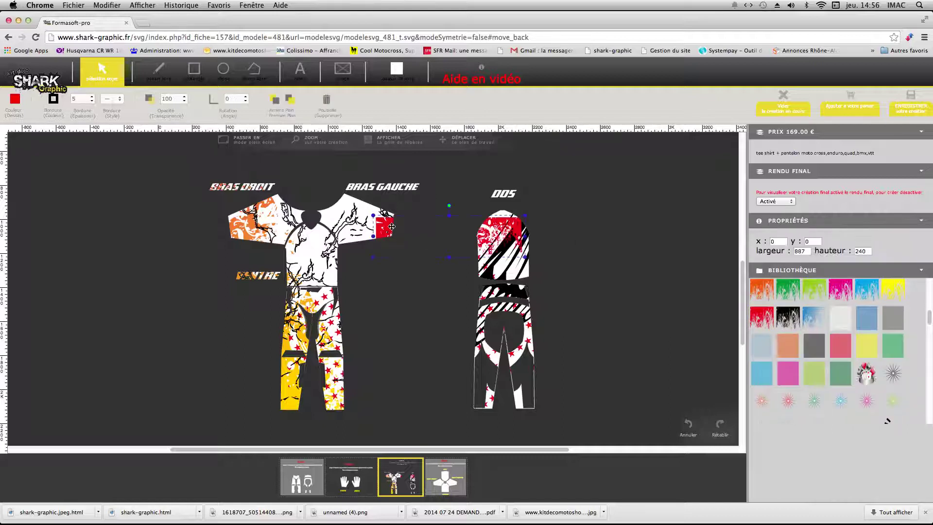
{"action": "left_click_drag", "start_coordinate": [525, 237], "coordinate": [382, 206]}
{"action": "left_click_drag", "start_coordinate": [393, 245], "coordinate": [411, 221]}
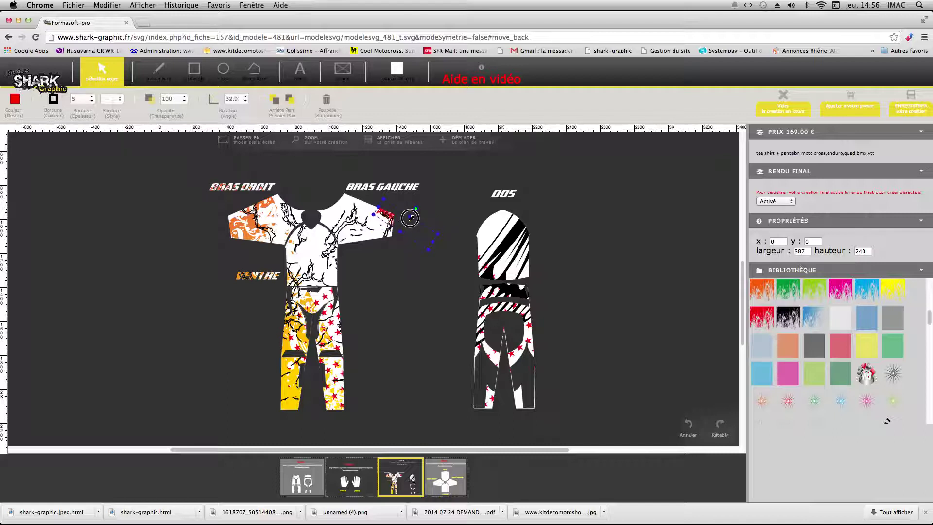
{"action": "left_click_drag", "start_coordinate": [379, 209], "coordinate": [330, 187]}
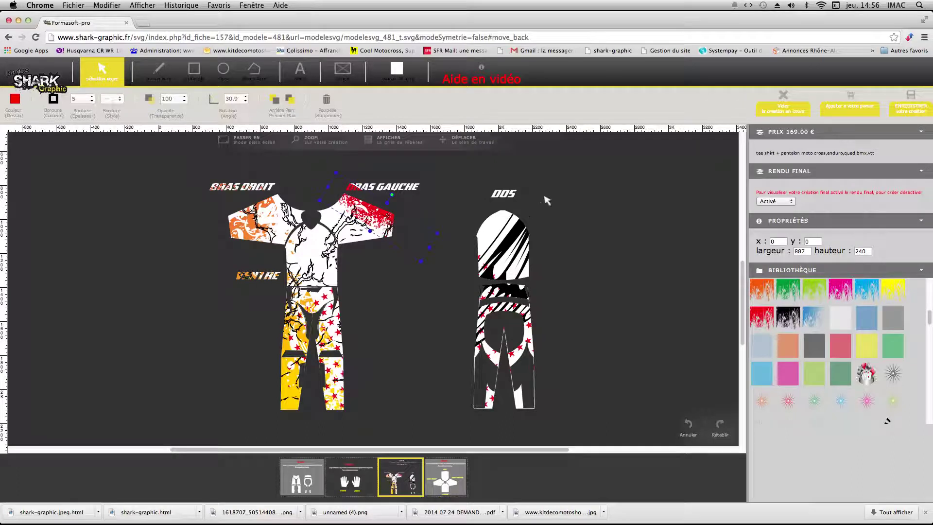
{"action": "left_click", "coordinate": [578, 207]}
- Switch the final render off and back on to compare the full motifs with the clipped design
{"action": "left_click", "coordinate": [776, 201]}
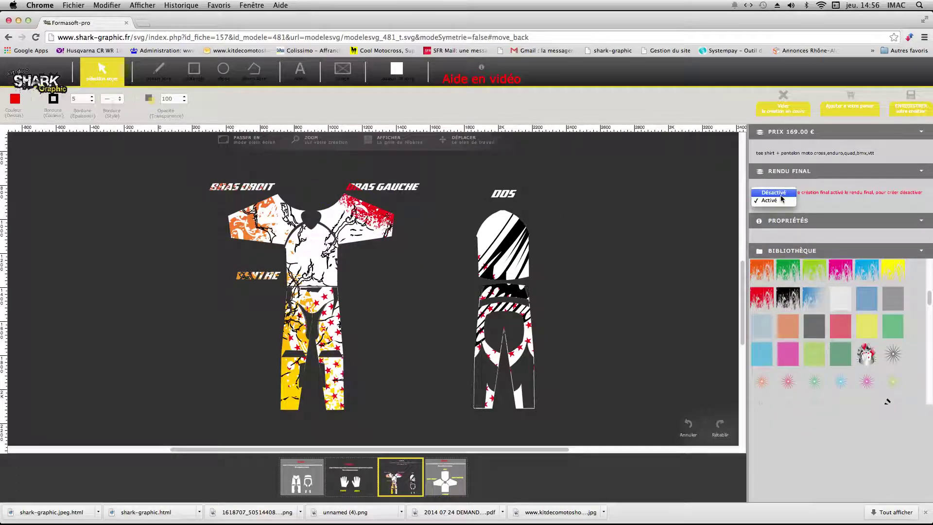
{"action": "left_click", "coordinate": [778, 210]}
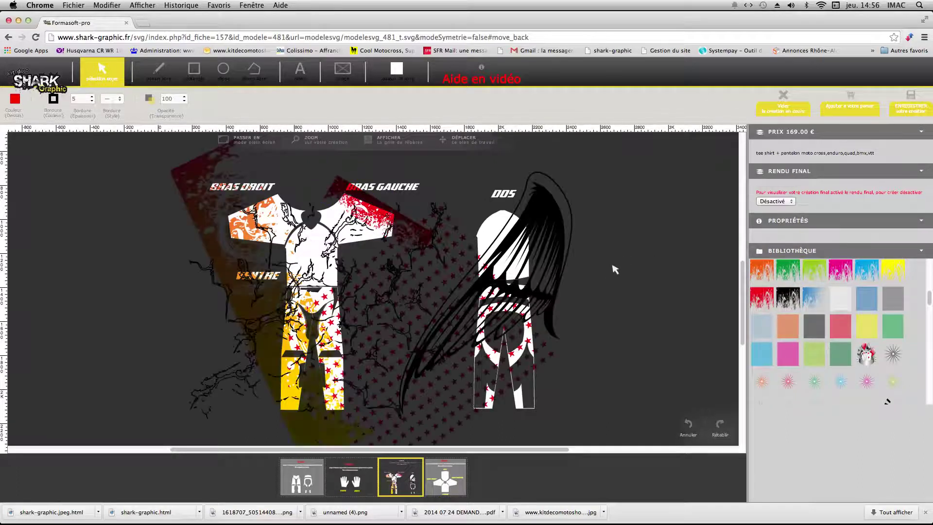
{"action": "left_click", "coordinate": [777, 200]}
{"action": "left_click", "coordinate": [776, 199]}
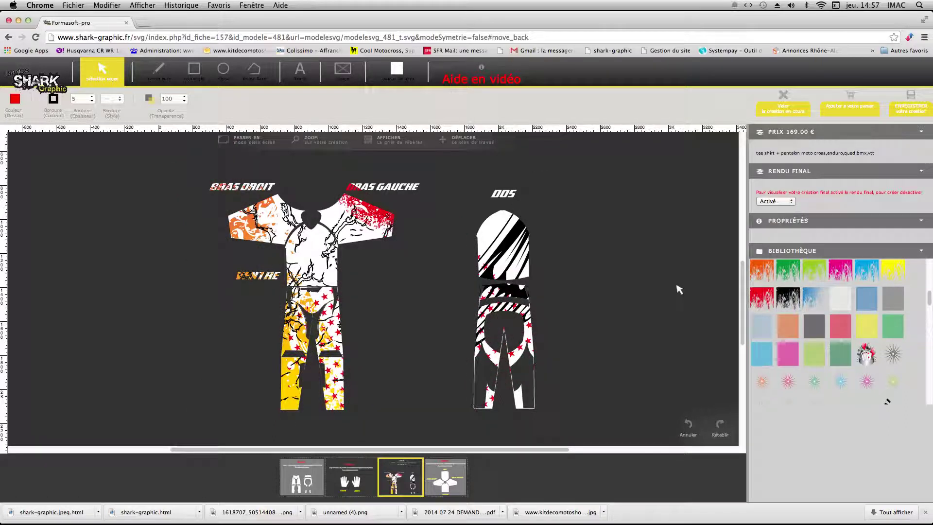
- Add the red streaked claw-like shape from the library and enlarge it across the front and back of the outfit
{"action": "scroll", "coordinate": [851, 352], "scroll_direction": "up", "scroll_amount": 4}
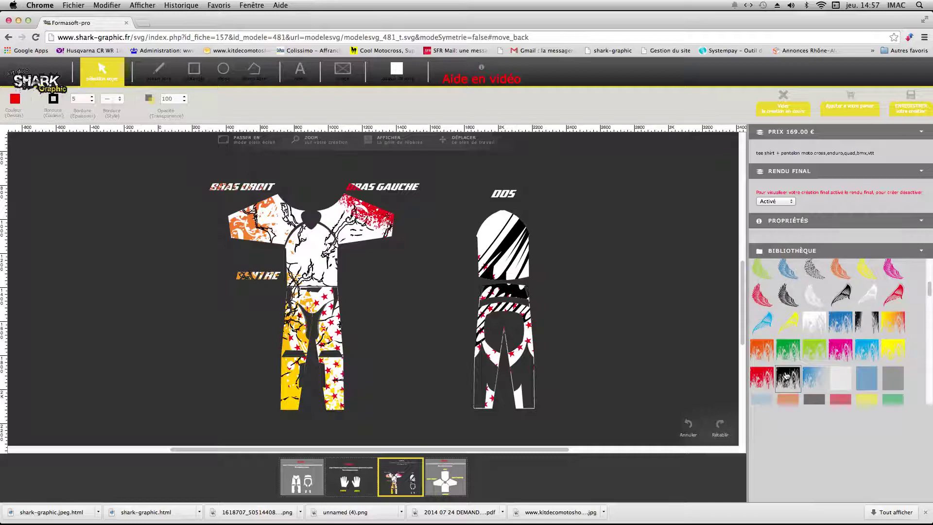
{"action": "scroll", "coordinate": [792, 372], "scroll_direction": "up", "scroll_amount": 3}
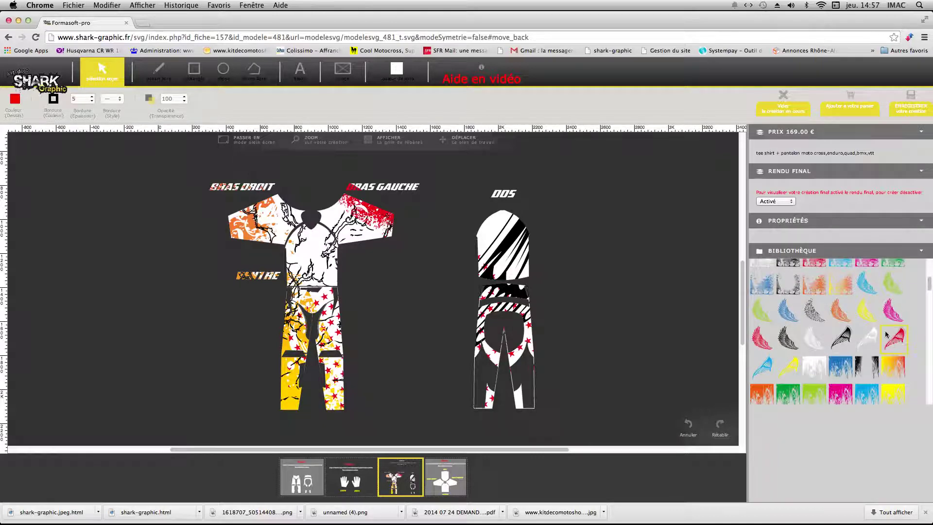
{"action": "left_click_drag", "start_coordinate": [576, 281], "coordinate": [576, 280]}
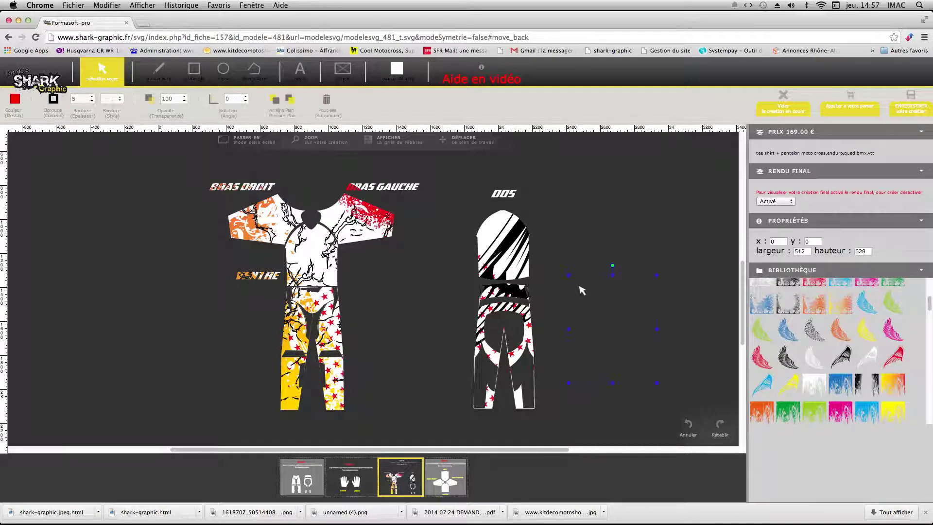
{"action": "left_click_drag", "start_coordinate": [536, 263], "coordinate": [400, 202]}
{"action": "left_click_drag", "start_coordinate": [492, 238], "coordinate": [368, 304]}
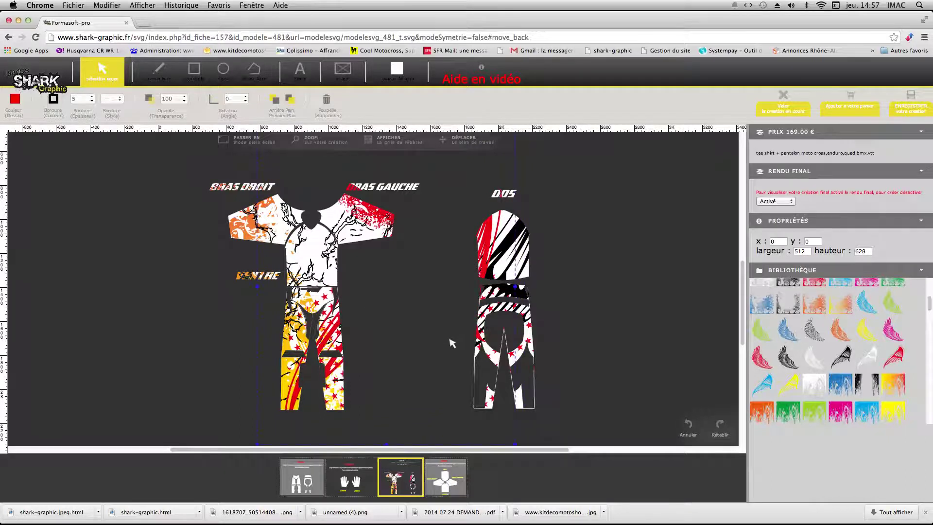
- Rotate the enlarged red streak shape about 29° and move it down over the trousers, front and back
{"action": "scroll", "coordinate": [452, 343], "scroll_direction": "down", "scroll_amount": 2}
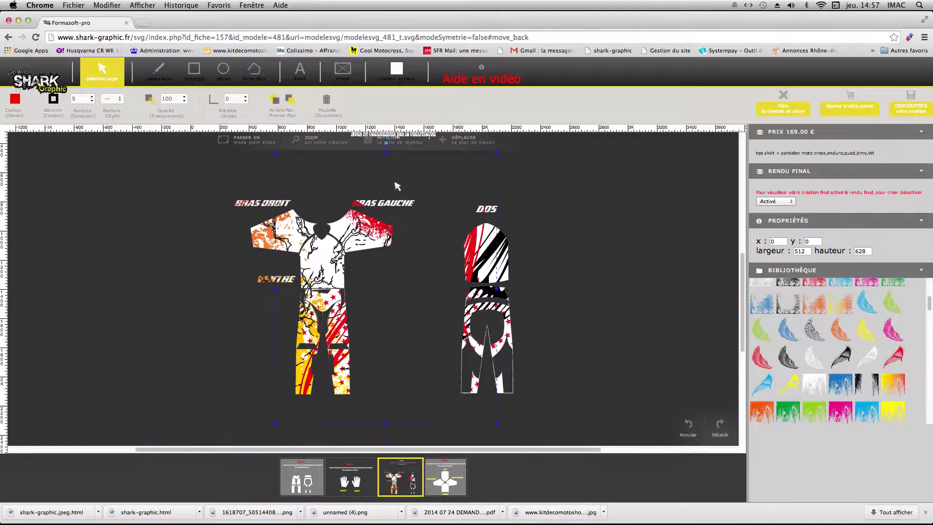
{"action": "scroll", "coordinate": [435, 307], "scroll_direction": "down", "scroll_amount": 1}
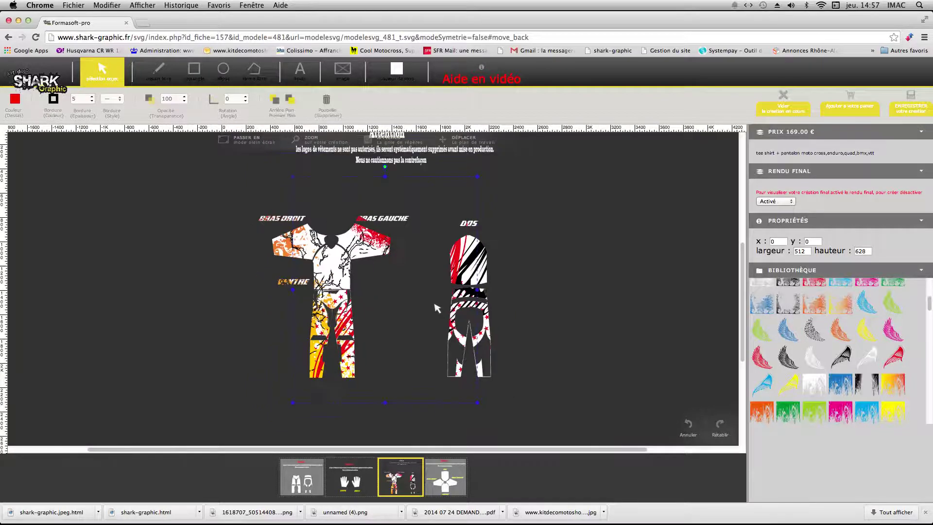
{"action": "left_click_drag", "start_coordinate": [384, 167], "coordinate": [447, 181]}
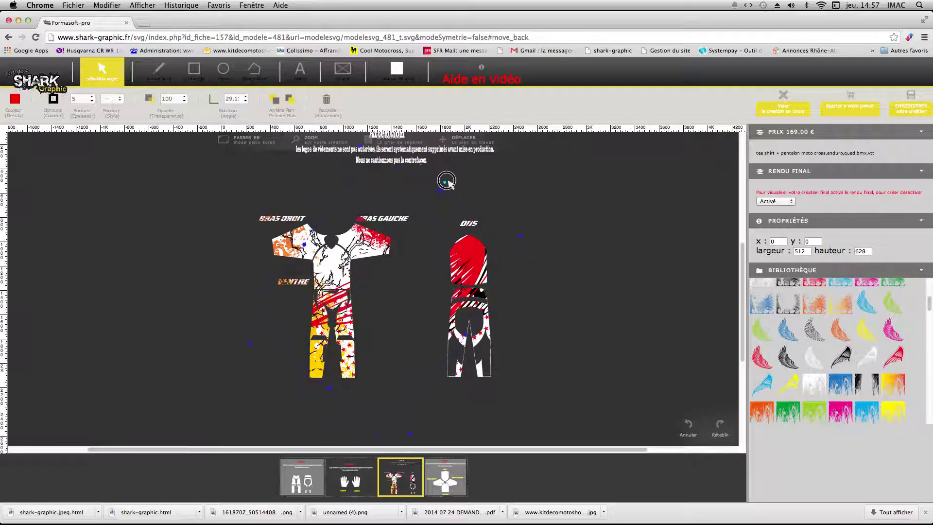
{"action": "left_click_drag", "start_coordinate": [470, 248], "coordinate": [493, 294]}
{"action": "left_click", "coordinate": [573, 279]}
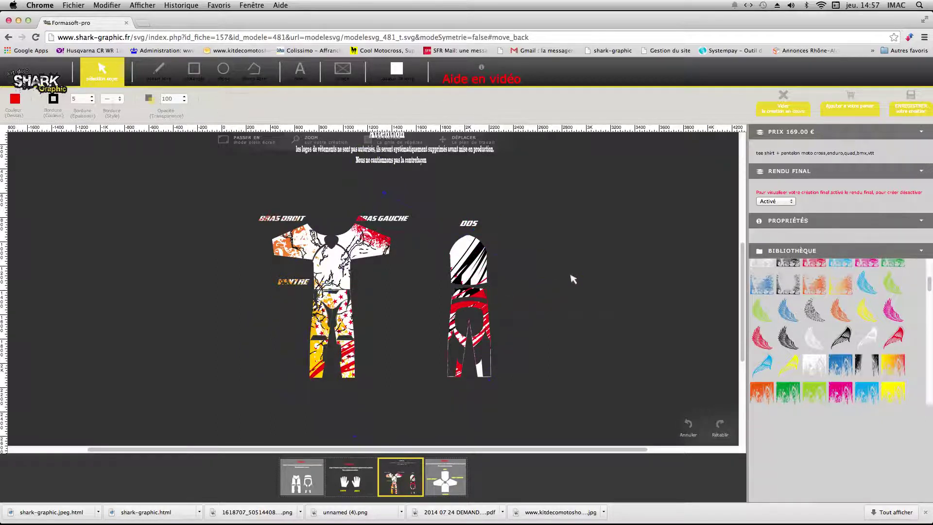
- Add the black grunge texture from the shape library and stretch it over the whole back view, from shirt to trouser legs
{"action": "scroll", "coordinate": [434, 292], "scroll_direction": "up", "scroll_amount": 3}
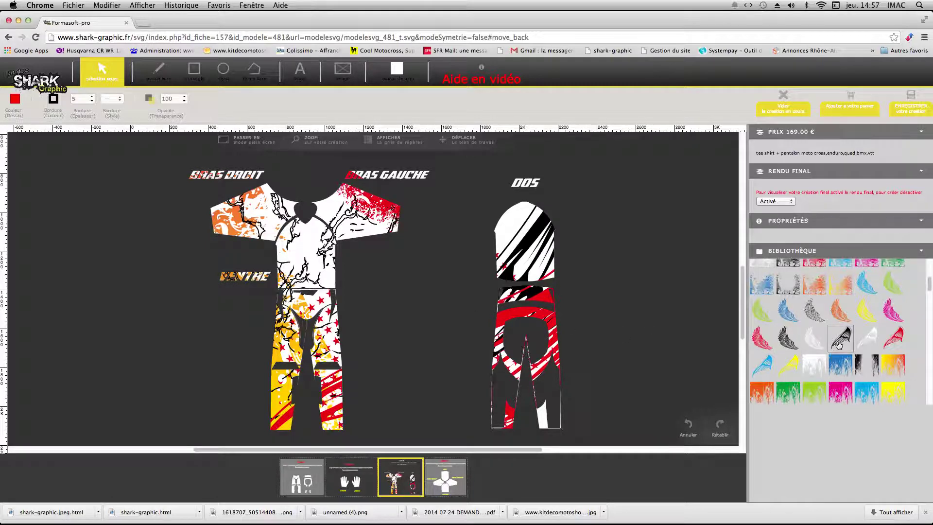
{"action": "scroll", "coordinate": [839, 346], "scroll_direction": "down", "scroll_amount": 3}
{"action": "scroll", "coordinate": [840, 345], "scroll_direction": "down", "scroll_amount": 1}
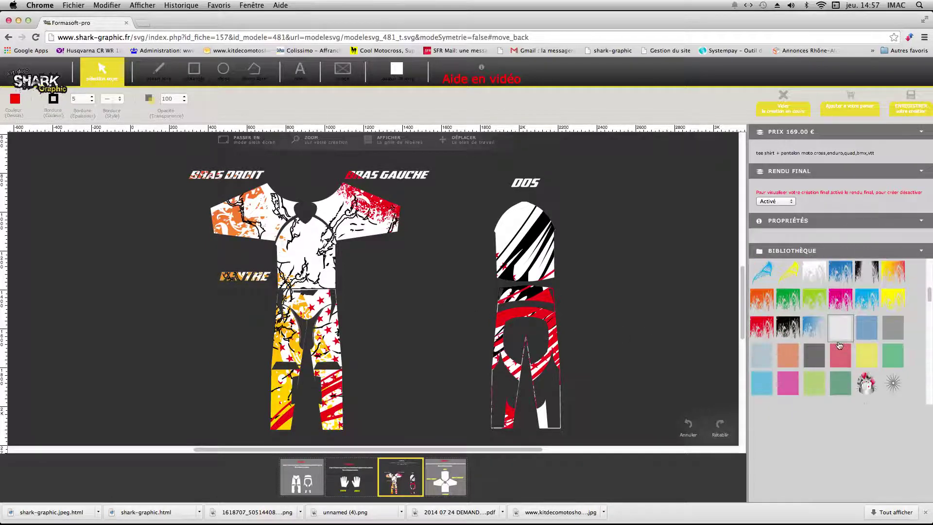
{"action": "scroll", "coordinate": [840, 346], "scroll_direction": "up", "scroll_amount": 5}
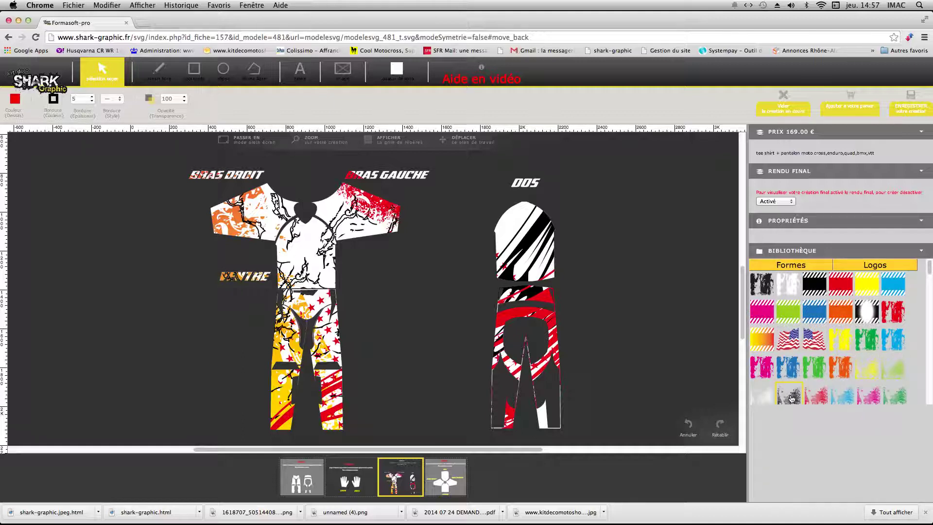
{"action": "left_click", "coordinate": [651, 307]}
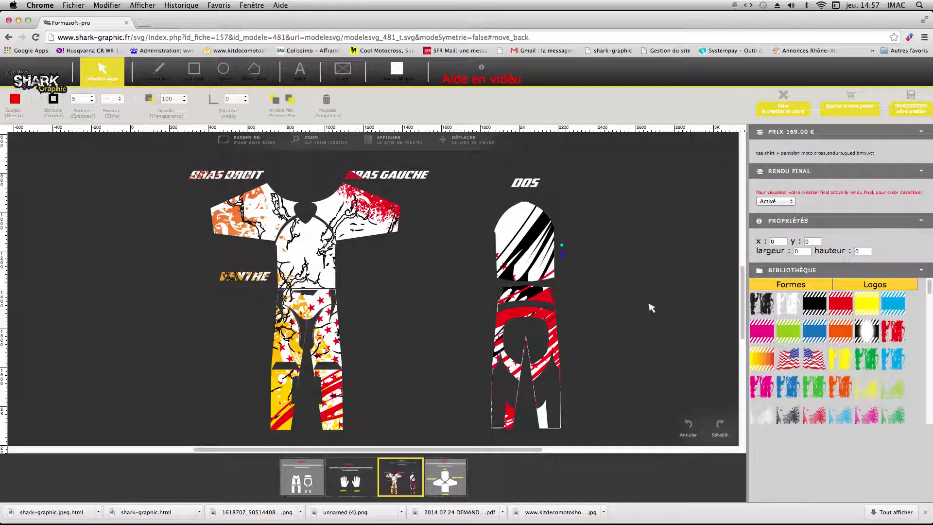
{"action": "left_click_drag", "start_coordinate": [535, 246], "coordinate": [467, 223]}
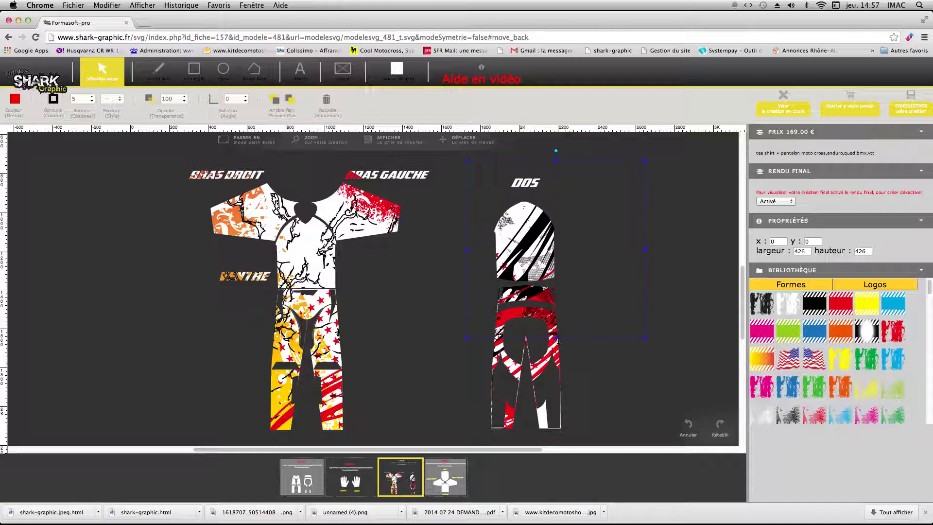
{"action": "left_click_drag", "start_coordinate": [558, 346], "coordinate": [561, 430]}
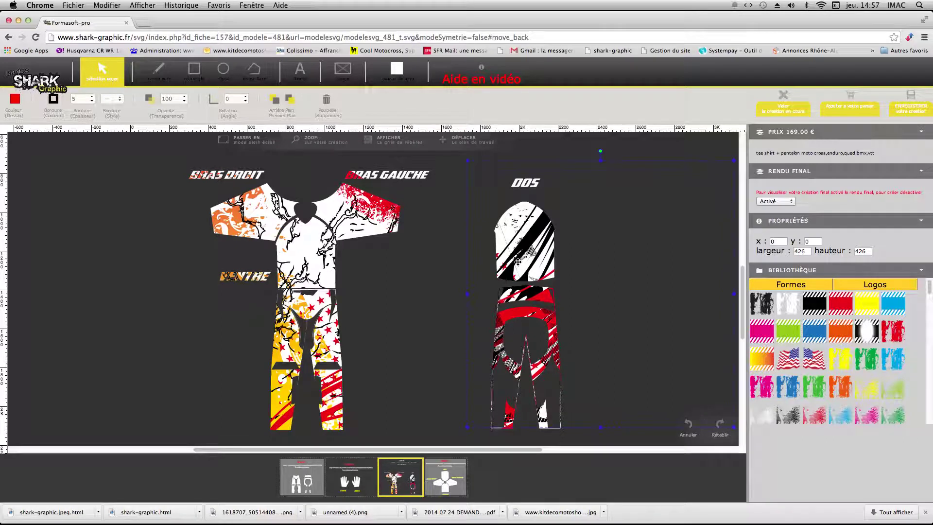
- Copy the black grunge texture, paste the copy and position it over the front of the shirt and upper trousers
{"action": "right_click", "coordinate": [519, 264]}
{"action": "left_click", "coordinate": [532, 296]}
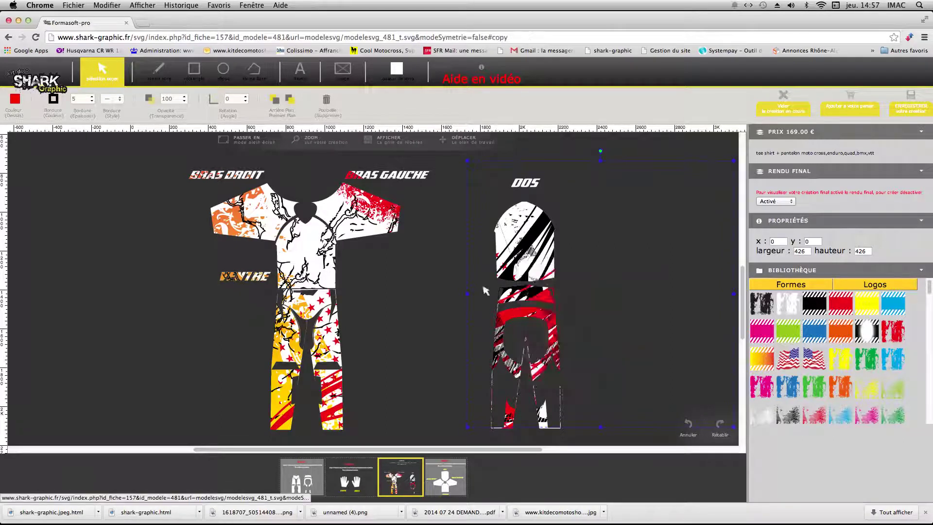
{"action": "right_click", "coordinate": [376, 281]}
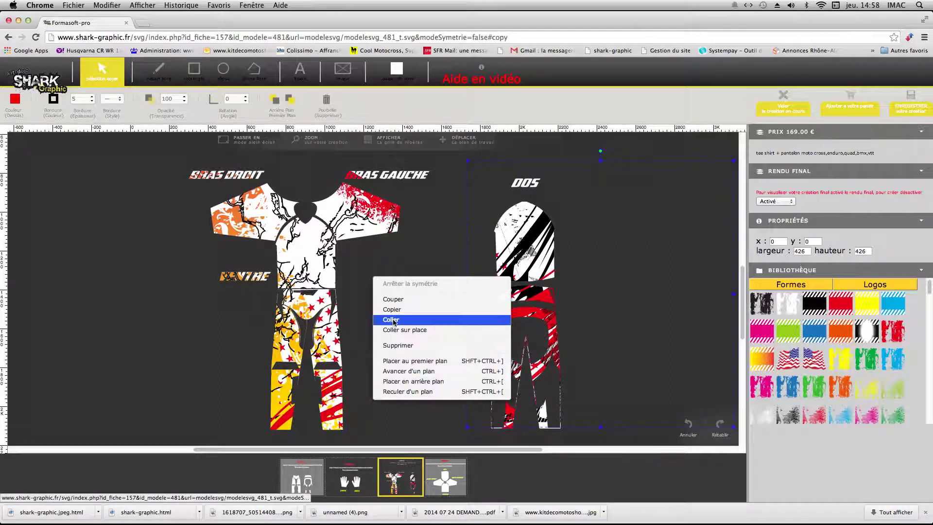
{"action": "left_click", "coordinate": [413, 320]}
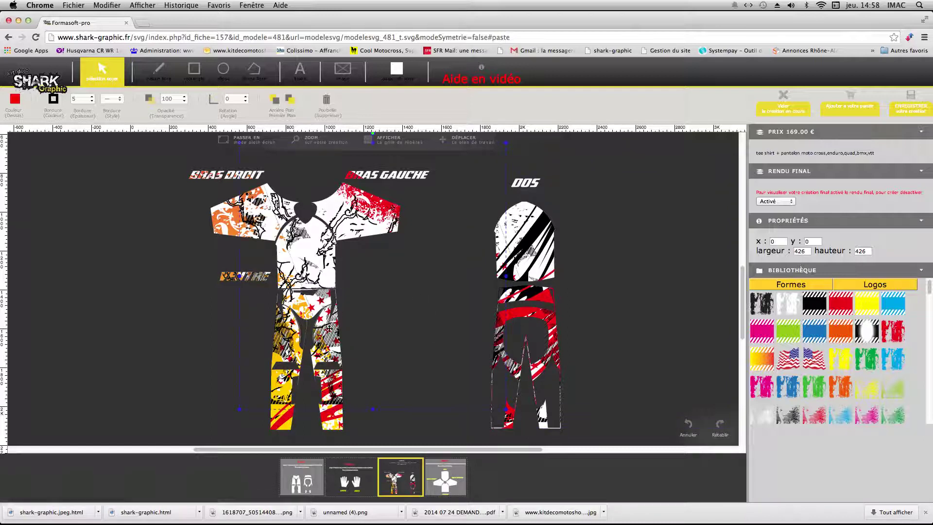
{"action": "left_click_drag", "start_coordinate": [324, 332], "coordinate": [356, 300]}
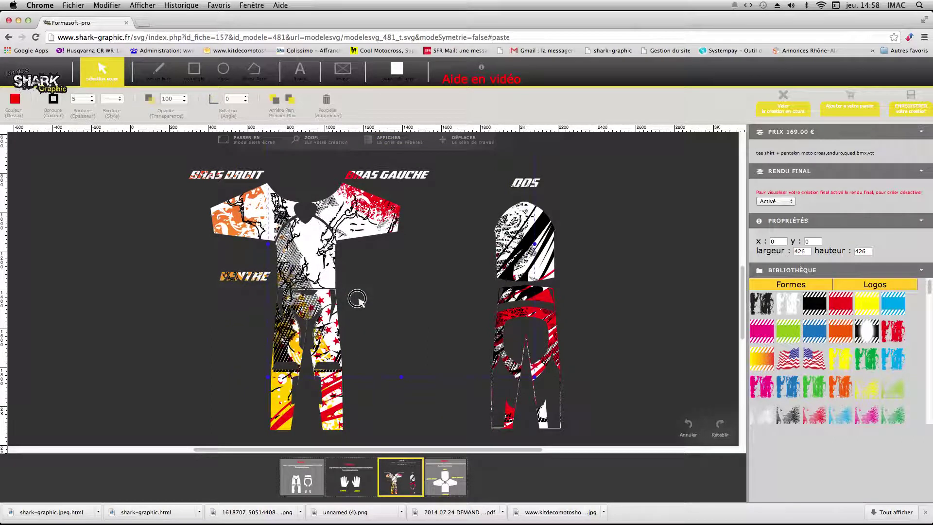
- Move the pasted grunge texture one level back in the layer order and deselect it
{"action": "right_click", "coordinate": [301, 295]}
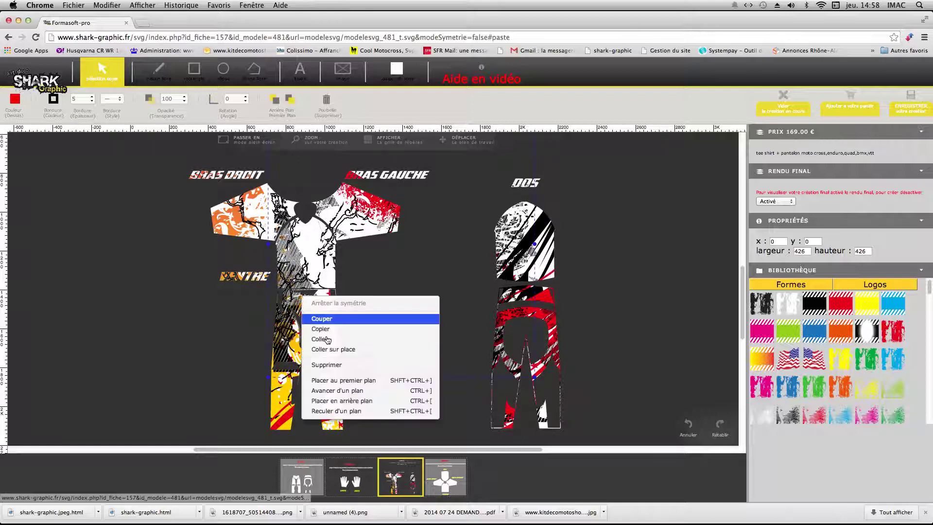
{"action": "left_click", "coordinate": [333, 411]}
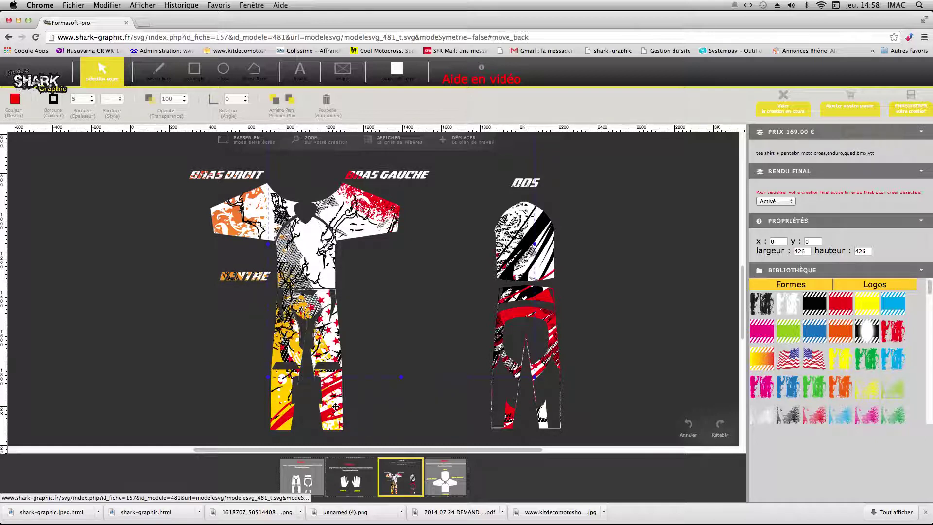
{"action": "left_click", "coordinate": [189, 378]}
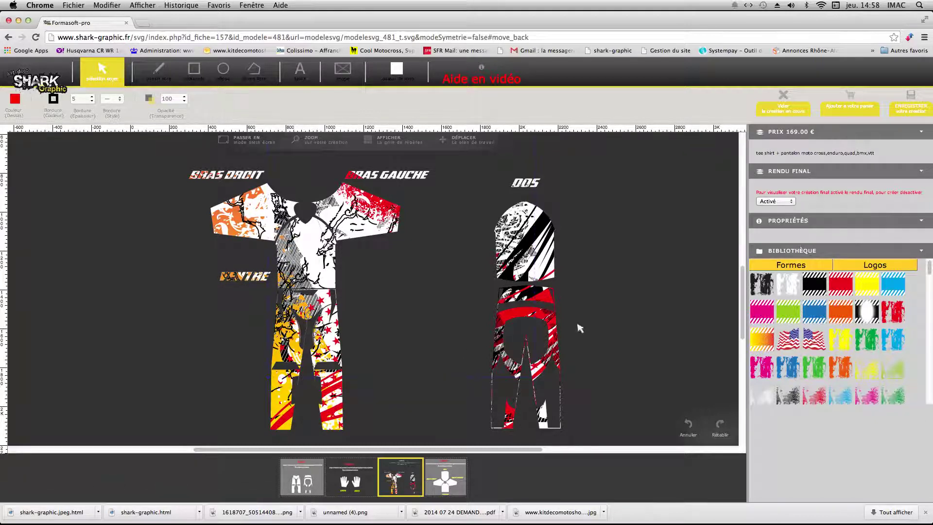
- Add the Shark Graphic logo from the logo library and scale it down to fit the centre of the chest
{"action": "left_click", "coordinate": [873, 265]}
{"action": "left_click_drag", "start_coordinate": [760, 289], "coordinate": [321, 263]}
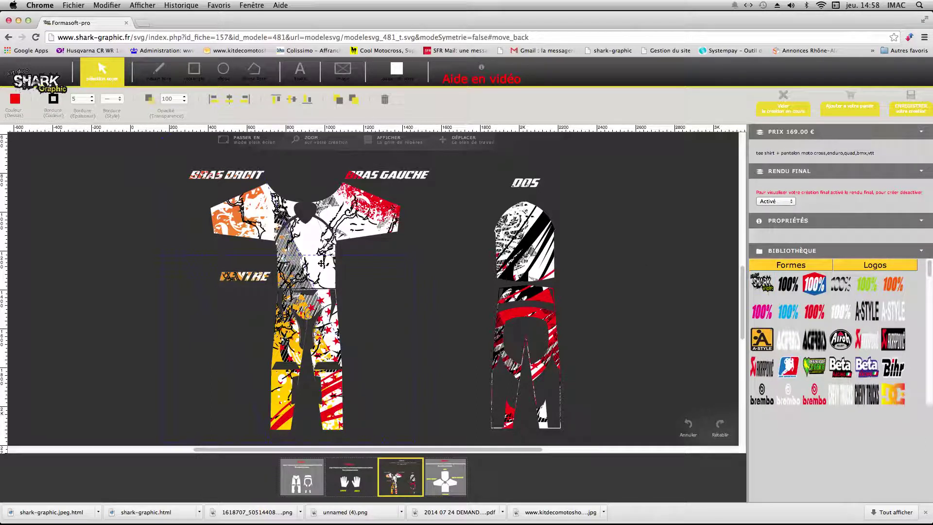
{"action": "left_click", "coordinate": [287, 246]}
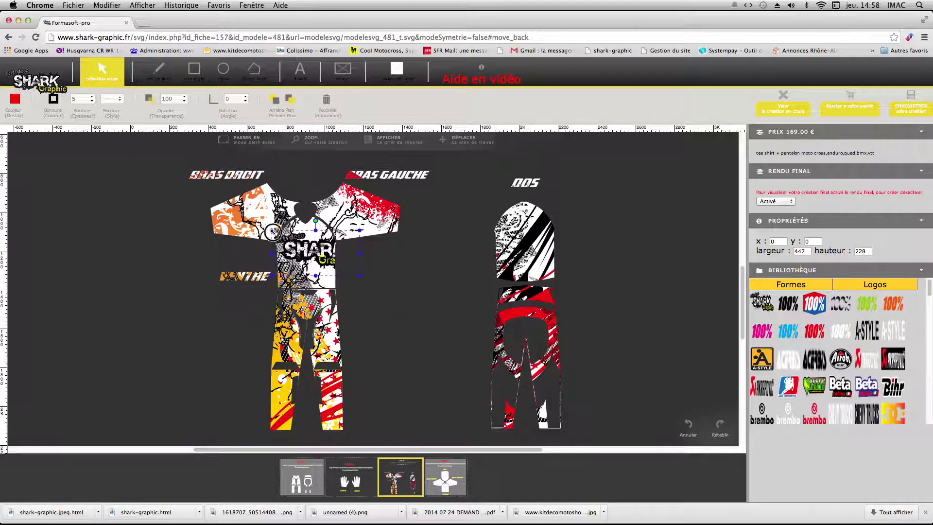
{"action": "left_click_drag", "start_coordinate": [275, 235], "coordinate": [304, 248]}
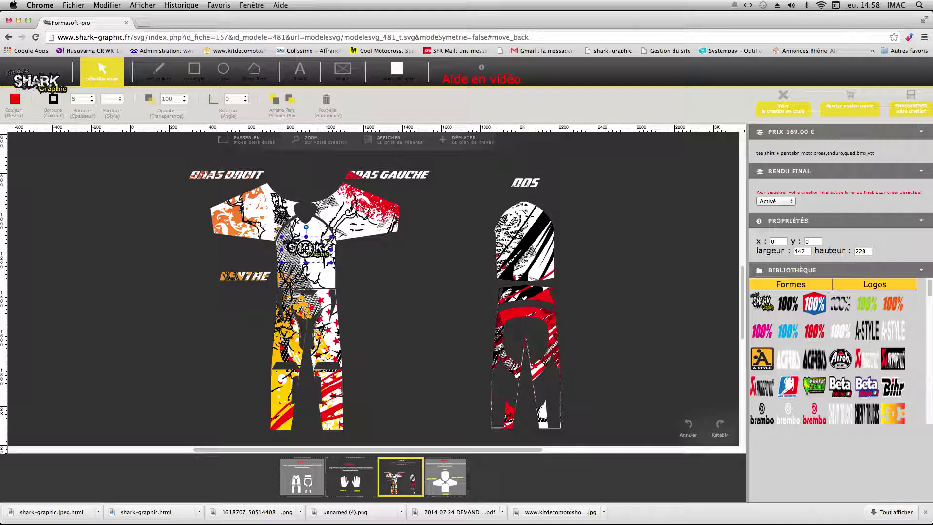
{"action": "left_click", "coordinate": [675, 309]}
{"action": "scroll", "coordinate": [846, 329], "scroll_direction": "down", "scroll_amount": 2}
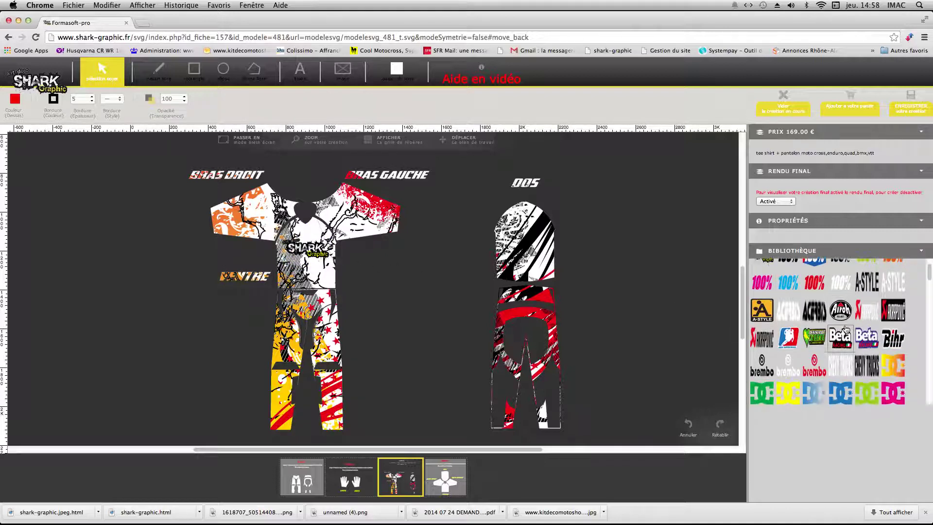
{"action": "scroll", "coordinate": [846, 330], "scroll_direction": "up", "scroll_amount": 2}
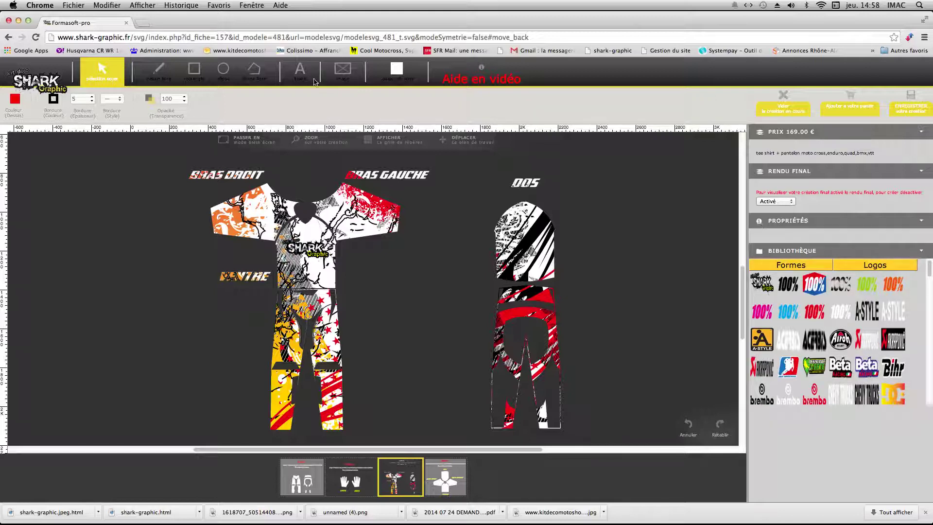
- Place a text on the back of the shirt and set its content to 23
{"action": "left_click", "coordinate": [300, 72]}
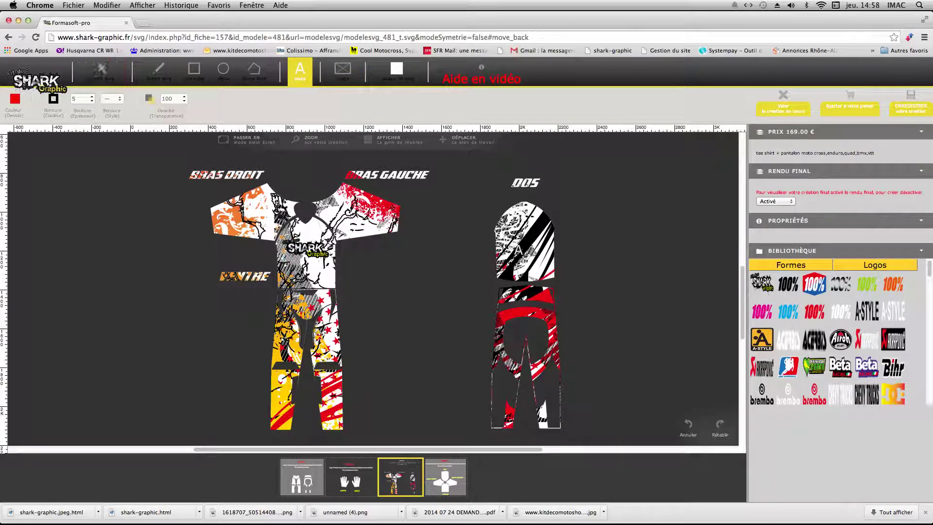
{"action": "left_click", "coordinate": [531, 251]}
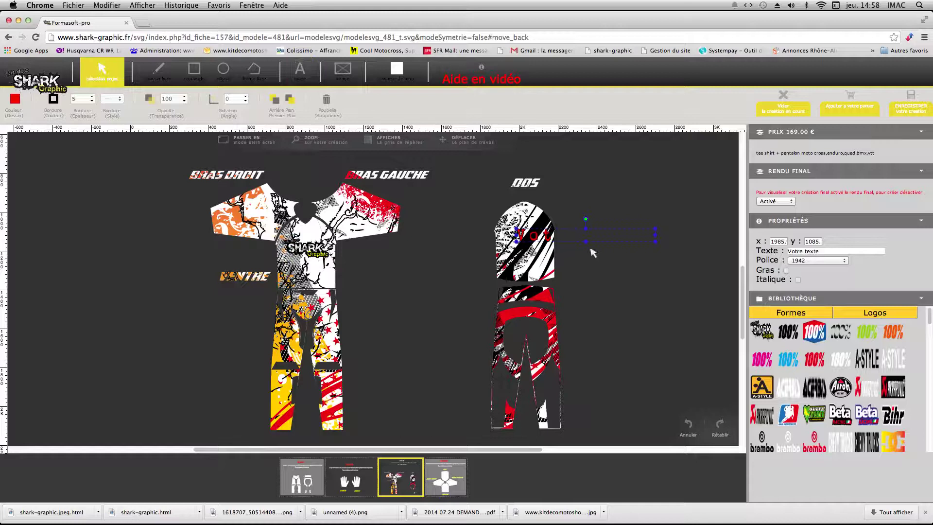
{"action": "triple_click", "coordinate": [825, 252]}
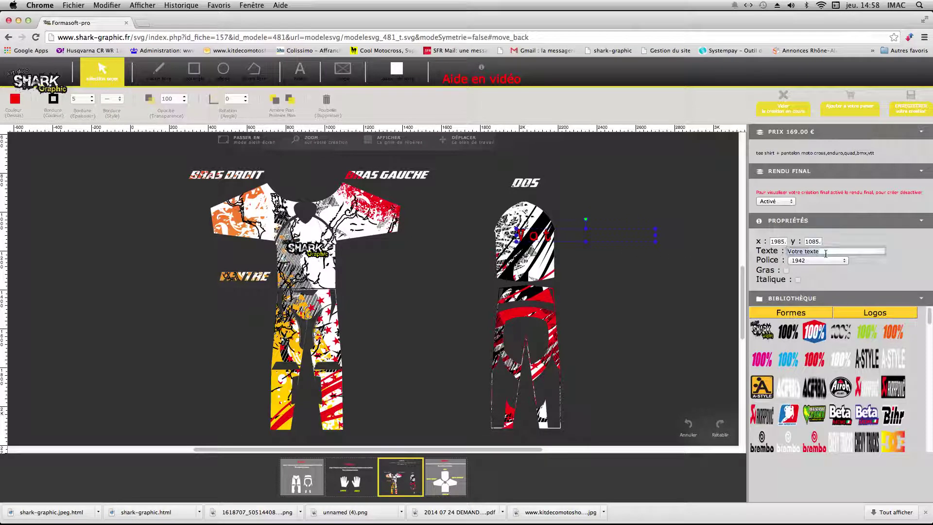
{"action": "type", "text": "23"}
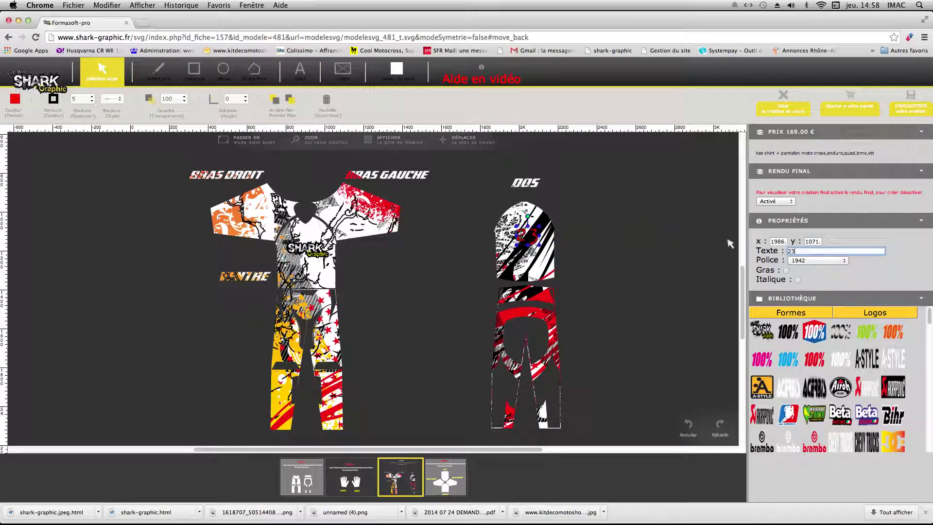
- Try the PermanentMarker and OpenSans fonts on the number 23, and set its font to MINSPSW
{"action": "left_click", "coordinate": [843, 261]}
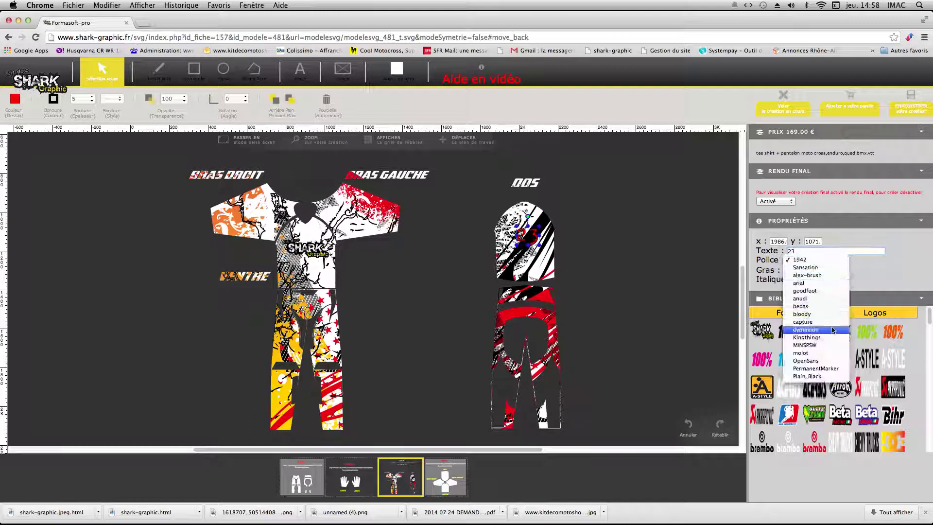
{"action": "left_click", "coordinate": [828, 369]}
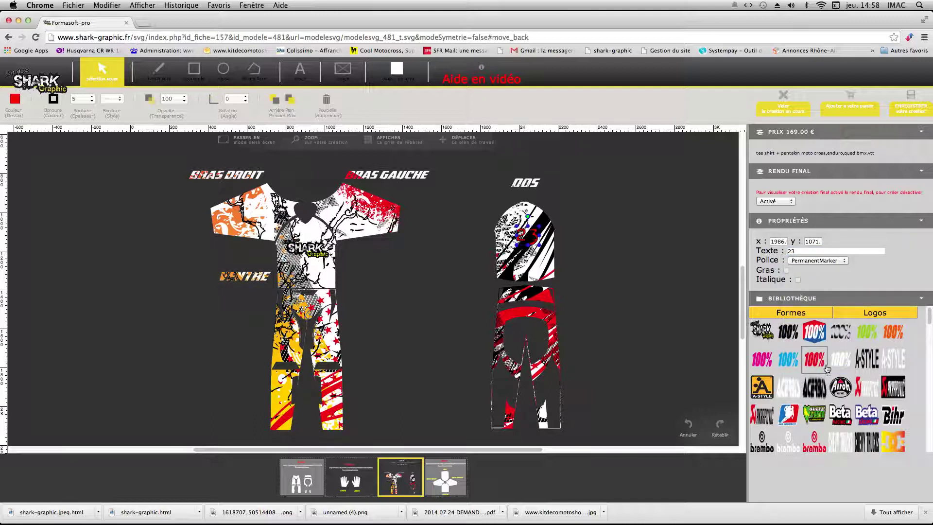
{"action": "left_click", "coordinate": [832, 263]}
{"action": "left_click", "coordinate": [828, 253]}
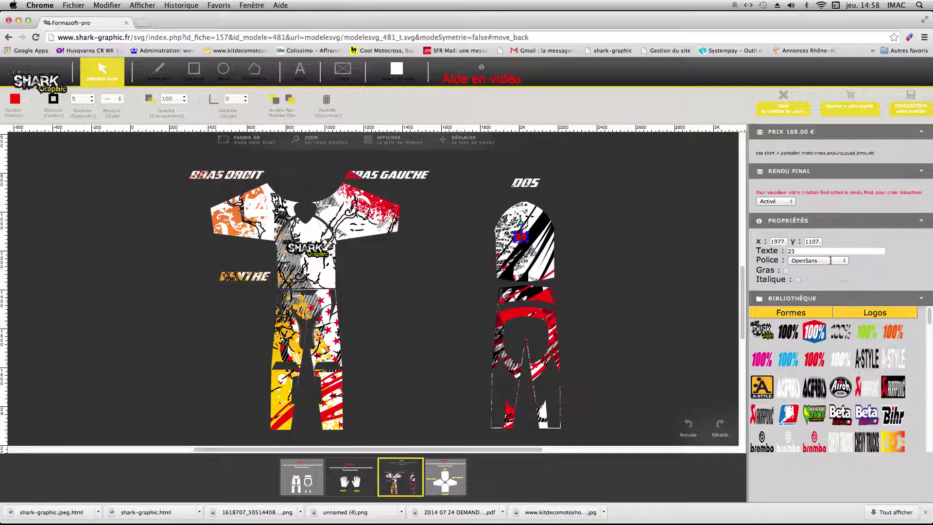
{"action": "left_click", "coordinate": [834, 264]}
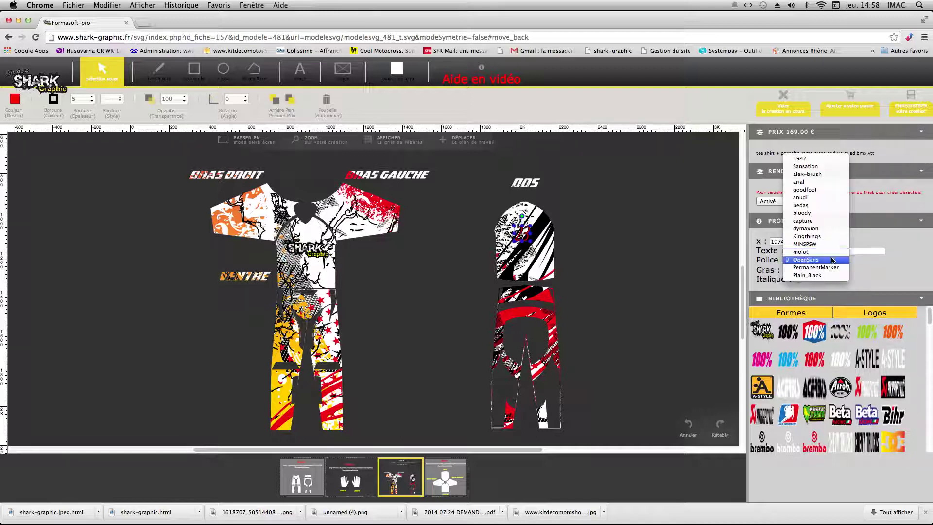
{"action": "left_click", "coordinate": [829, 246]}
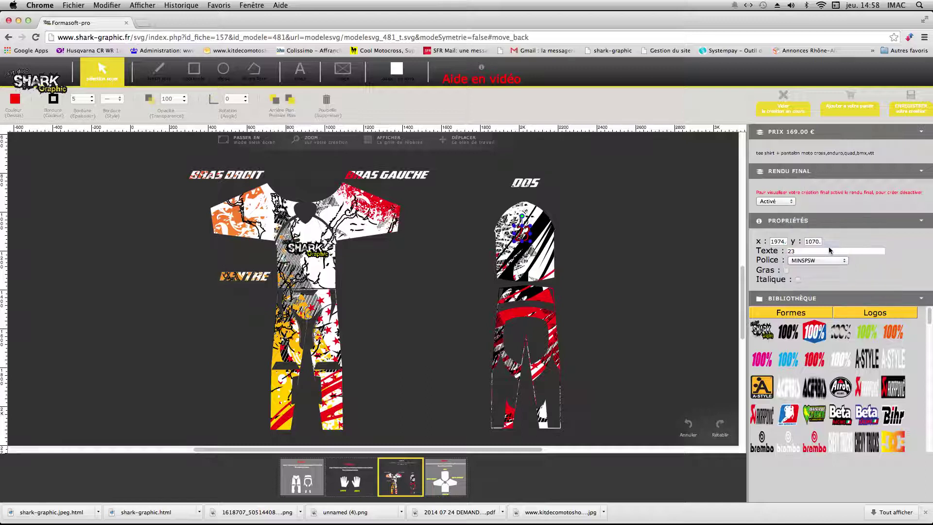
- Set the number 23's font to molot, then enlarge and centre it on the back of the shirt
{"action": "left_click", "coordinate": [800, 261]}
{"action": "left_click", "coordinate": [808, 270]}
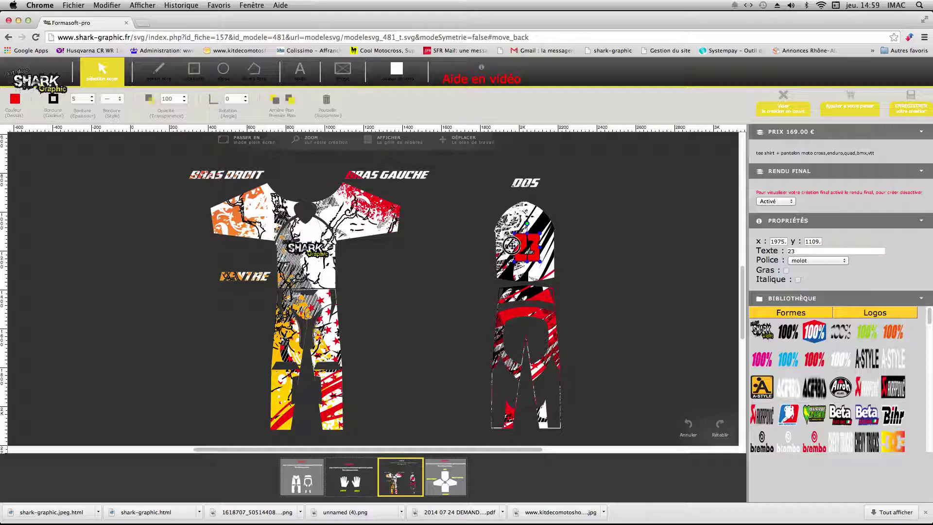
{"action": "left_click", "coordinate": [512, 245]}
{"action": "left_click", "coordinate": [524, 246]}
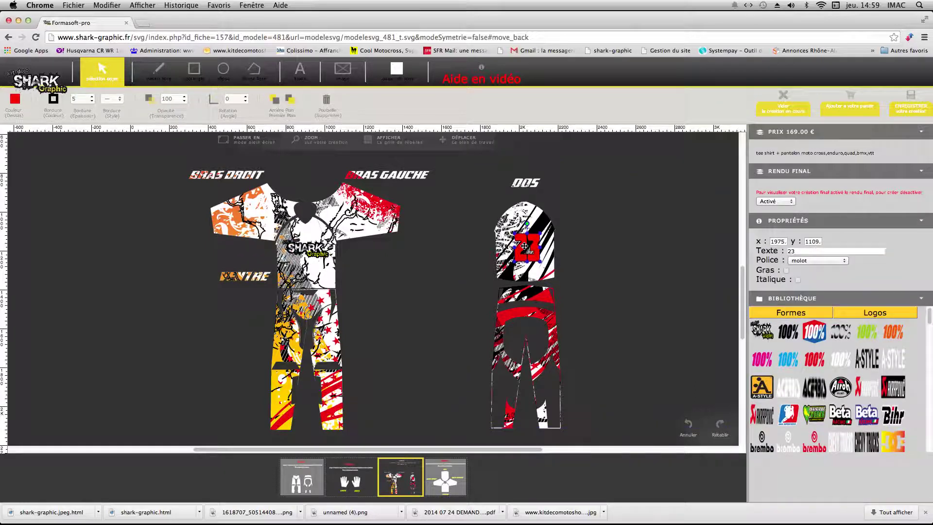
{"action": "left_click_drag", "start_coordinate": [517, 243], "coordinate": [545, 243]}
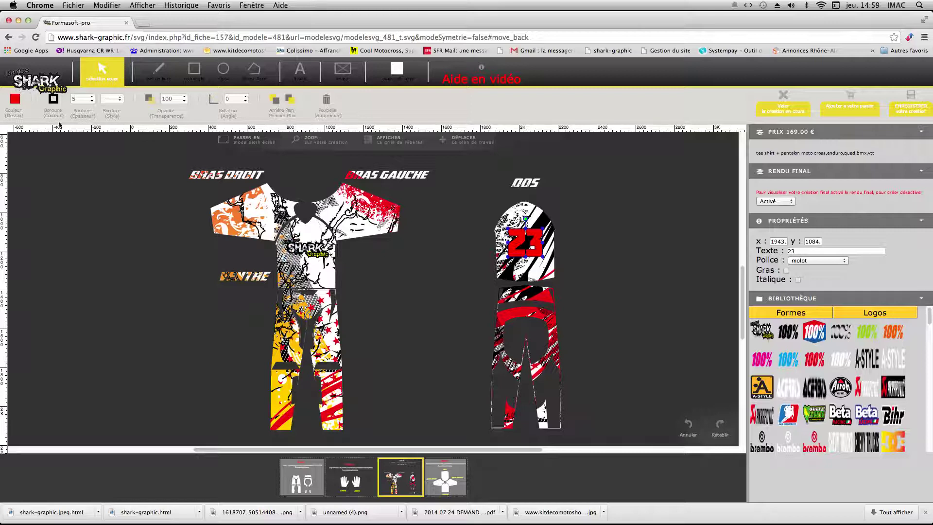
- Try the white factory colour as the fill of the number 23
{"action": "left_click", "coordinate": [18, 102]}
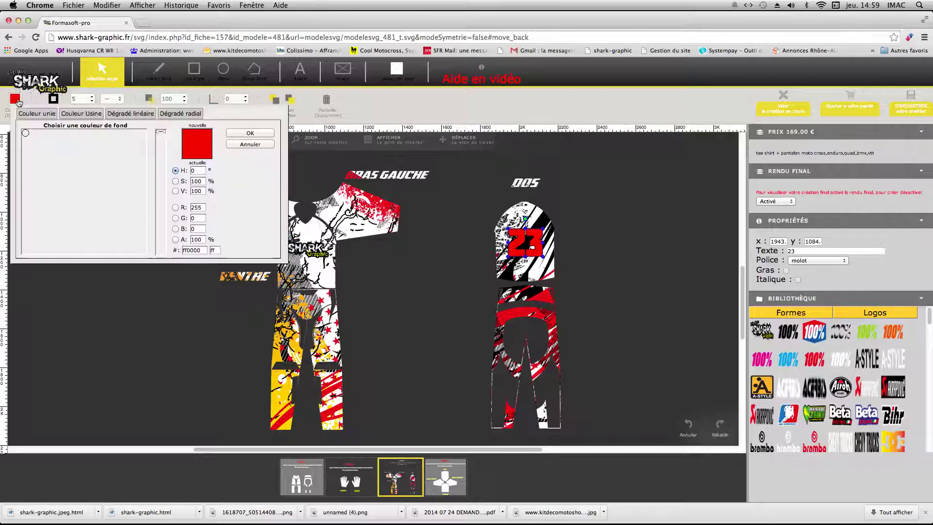
{"action": "left_click", "coordinate": [82, 115]}
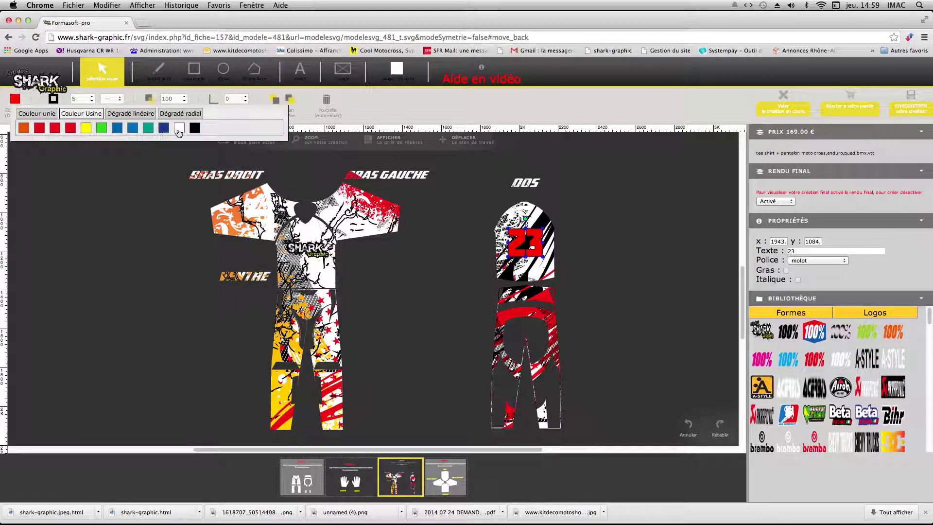
{"action": "left_click", "coordinate": [179, 128]}
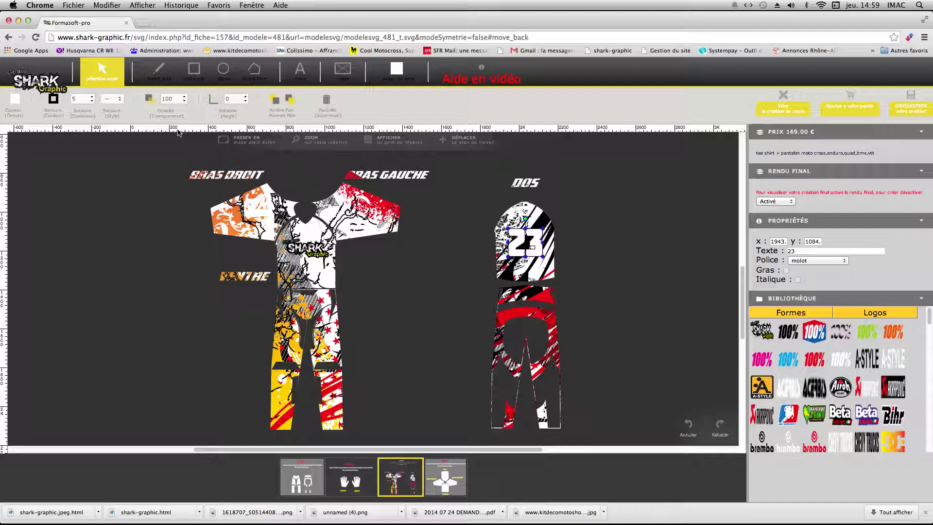
- Give the number 23 a yellow border with a thickness of 9
{"action": "left_click", "coordinate": [53, 99]}
{"action": "left_click", "coordinate": [120, 115]}
{"action": "left_click", "coordinate": [125, 128]}
{"action": "left_click", "coordinate": [94, 100]}
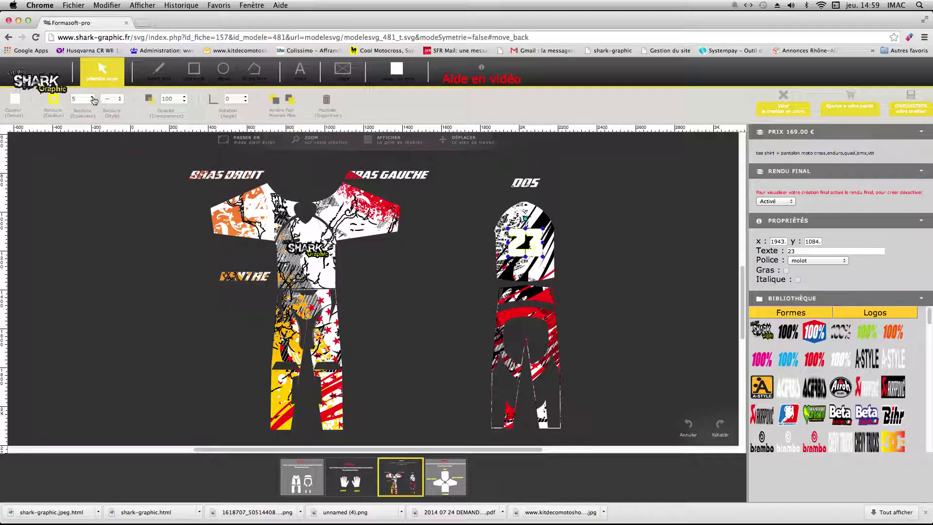
{"action": "left_click", "coordinate": [94, 98]}
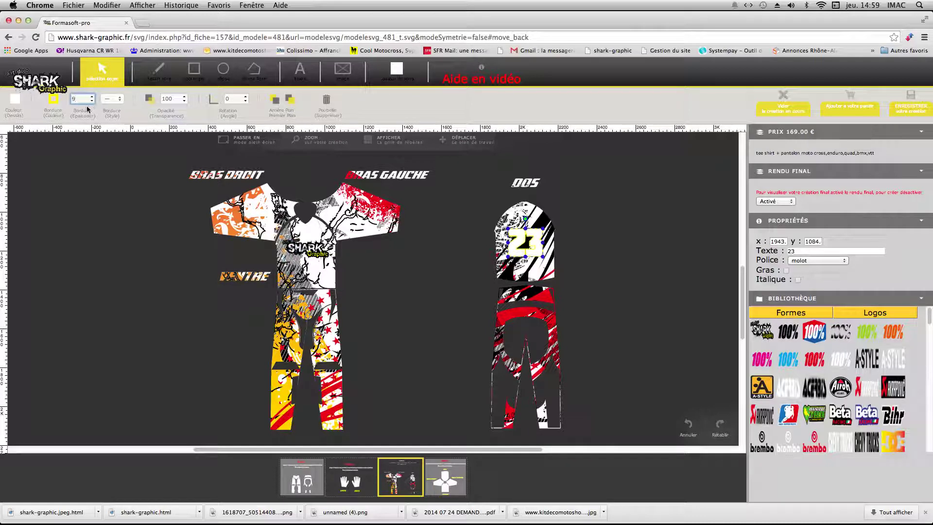
- Try the green factory colour as the fill of the number 23
{"action": "left_click", "coordinate": [16, 100]}
{"action": "left_click", "coordinate": [82, 113]}
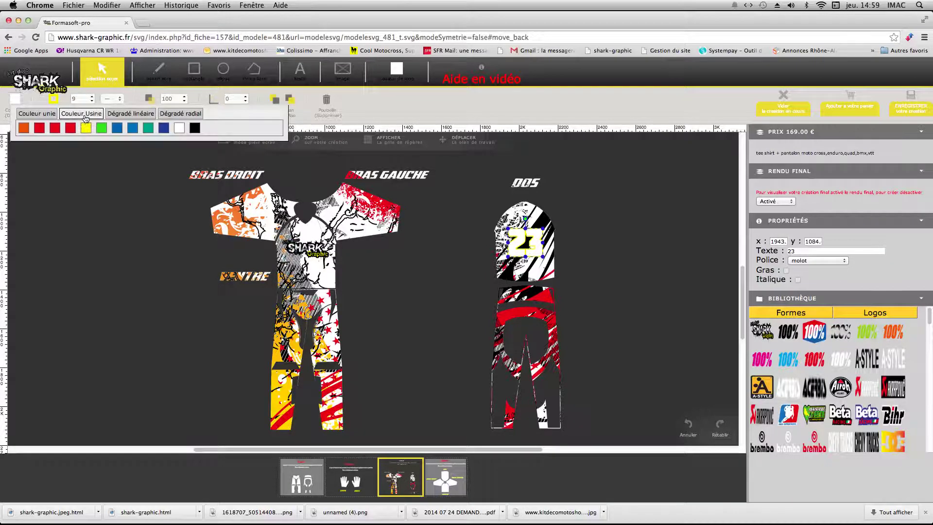
{"action": "left_click", "coordinate": [101, 128]}
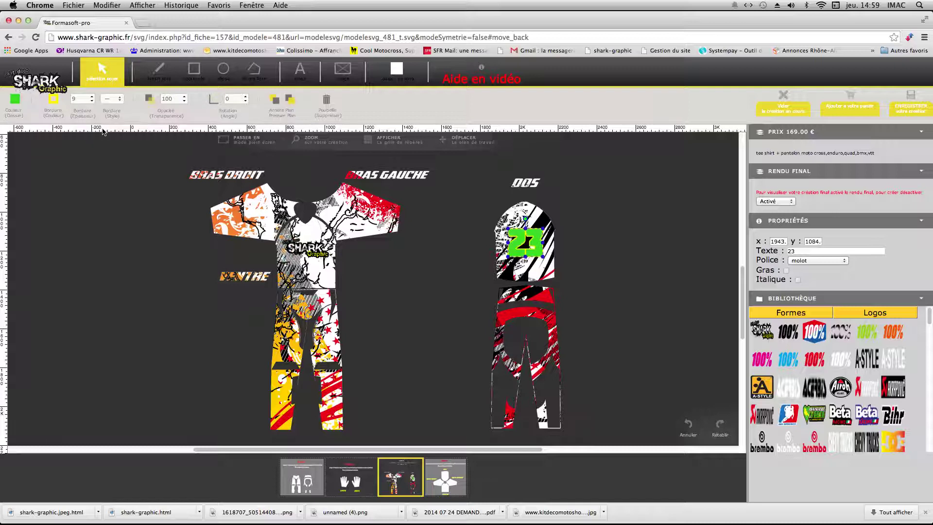
- Fill the number 23 with the red factory colour and deselect it
{"action": "left_click", "coordinate": [15, 99]}
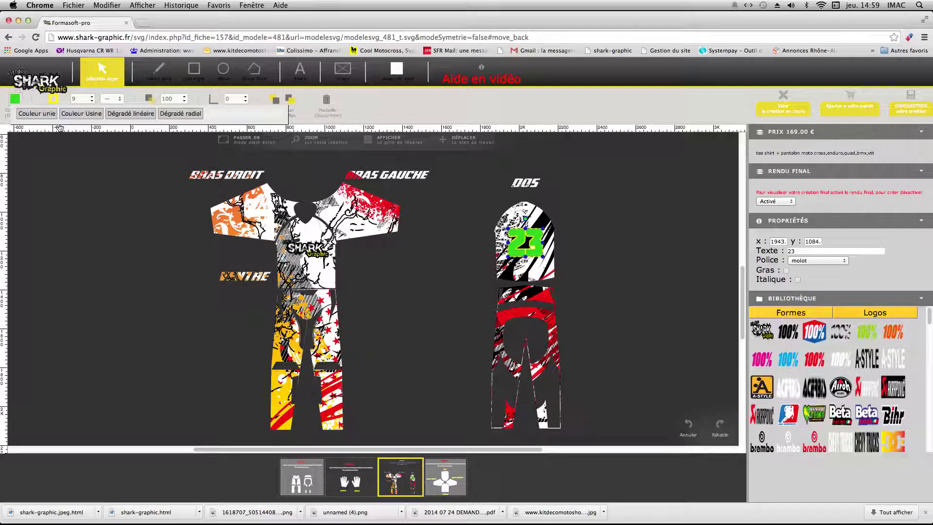
{"action": "left_click", "coordinate": [82, 114]}
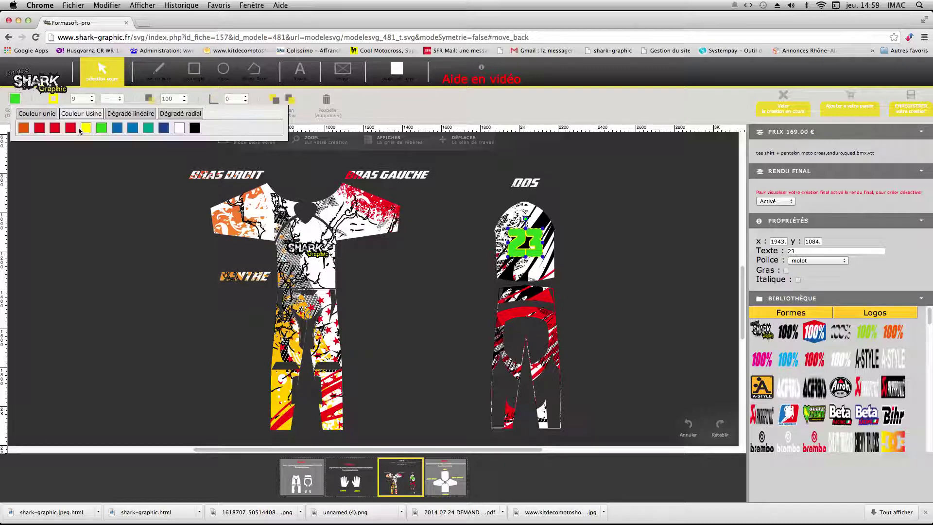
{"action": "left_click", "coordinate": [39, 128]}
{"action": "left_click", "coordinate": [437, 312]}
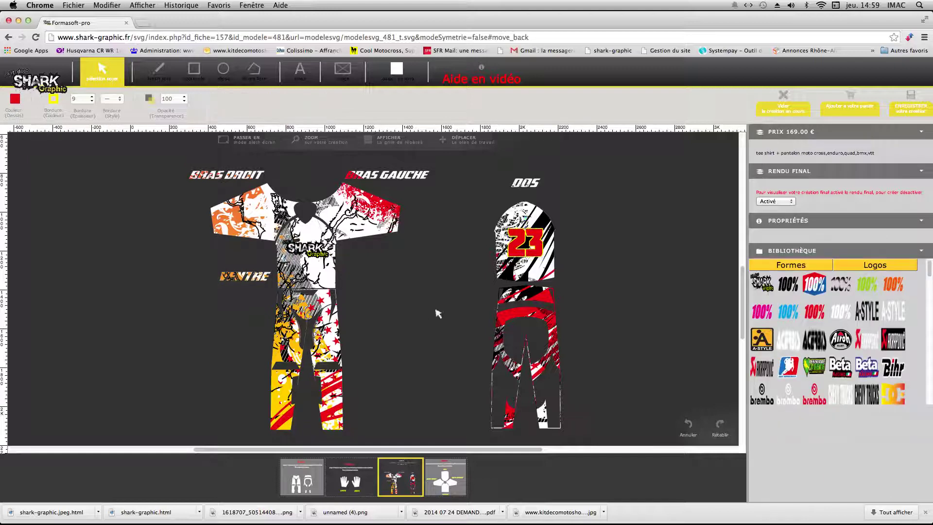
- Place a new text above the number 23 on the back of the shirt and set its content to shak
{"action": "left_click", "coordinate": [300, 71]}
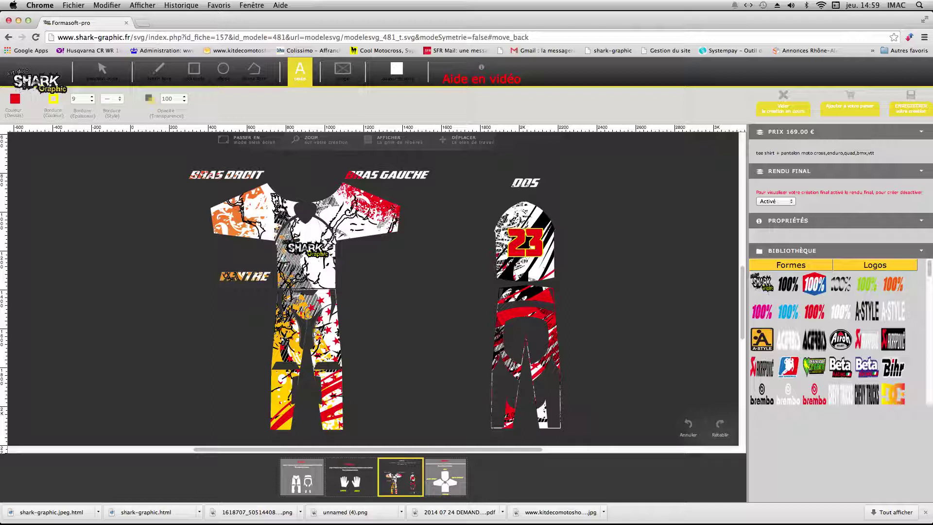
{"action": "left_click", "coordinate": [514, 218]}
{"action": "left_click", "coordinate": [791, 251]}
{"action": "triple_click", "coordinate": [790, 252]}
{"action": "type", "text": "shak"}
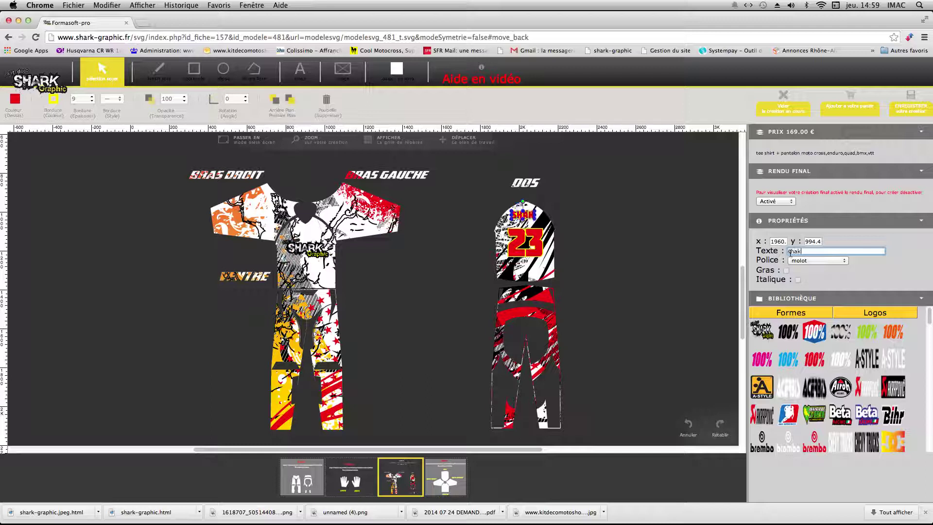
- Move the shak text directly above the number 23 and widen it to match the number's width
{"action": "scroll", "coordinate": [540, 221], "scroll_direction": "down", "scroll_amount": 4}
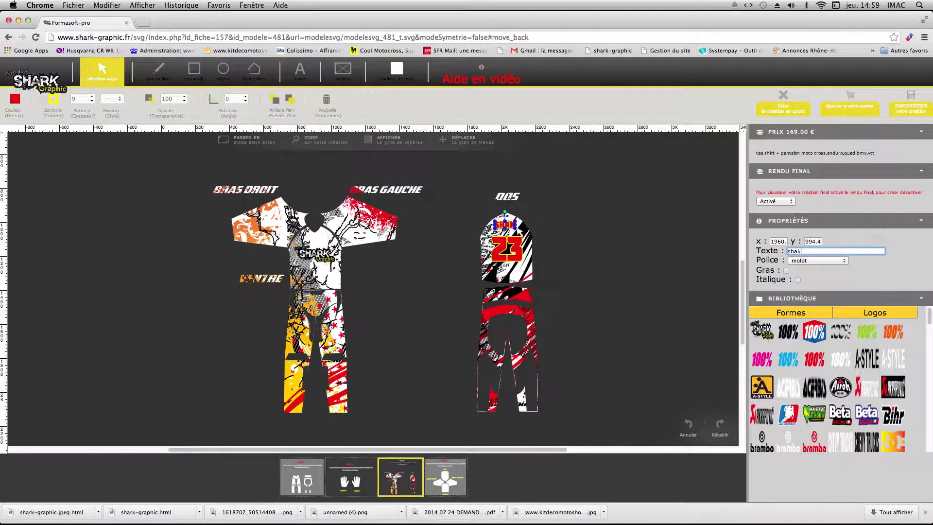
{"action": "scroll", "coordinate": [554, 221], "scroll_direction": "up", "scroll_amount": 4}
{"action": "scroll", "coordinate": [569, 212], "scroll_direction": "up", "scroll_amount": 1}
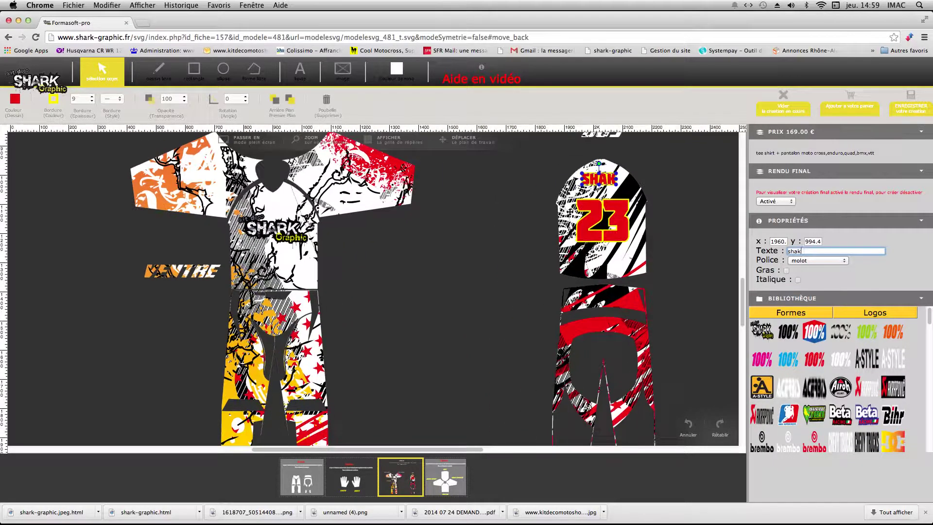
{"action": "mouse_move", "coordinate": [745, 256]}
{"action": "left_mouse_down"}
{"action": "mouse_move", "coordinate": [747, 238]}
{"action": "mouse_move", "coordinate": [744, 257]}
{"action": "left_mouse_up"}
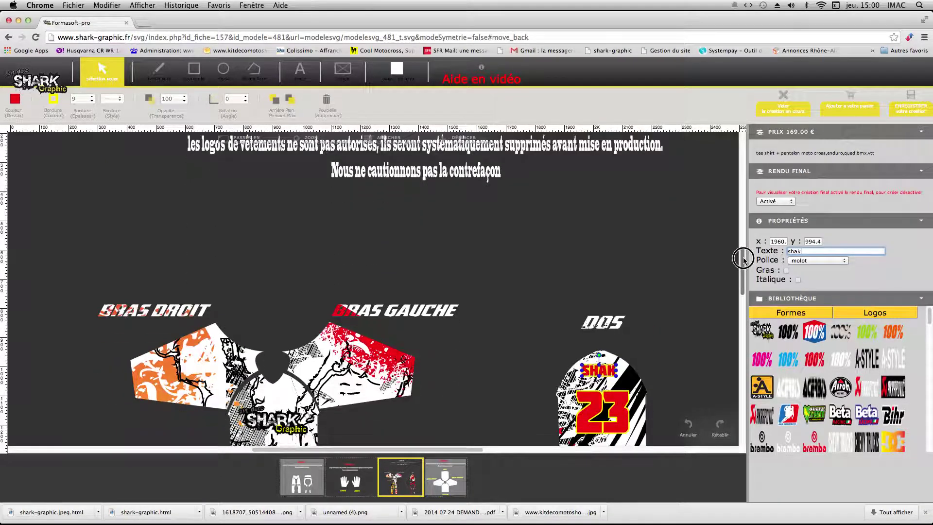
{"action": "left_click_drag", "start_coordinate": [602, 370], "coordinate": [575, 379]}
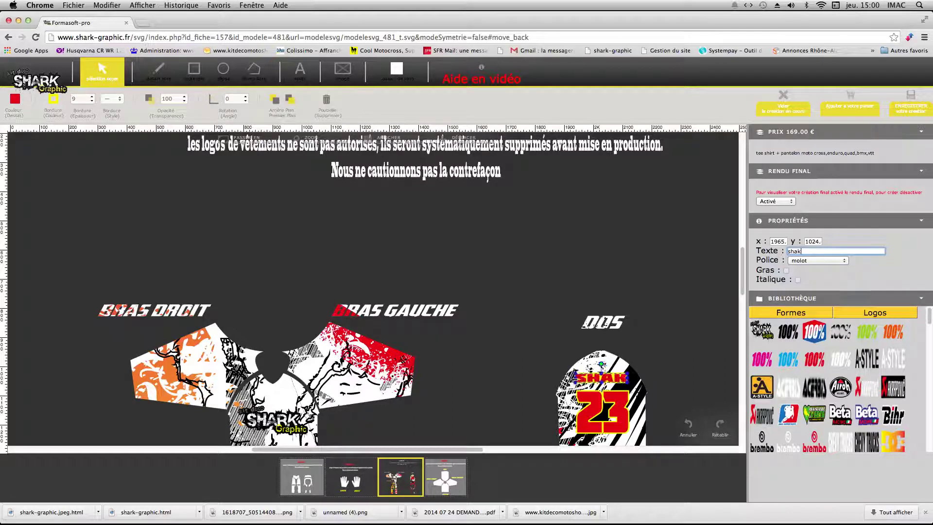
- Correct the text above the number to shark and narrow it to fit the width of the 23
{"action": "left_click", "coordinate": [799, 252]}
{"action": "type", "text": "r"}
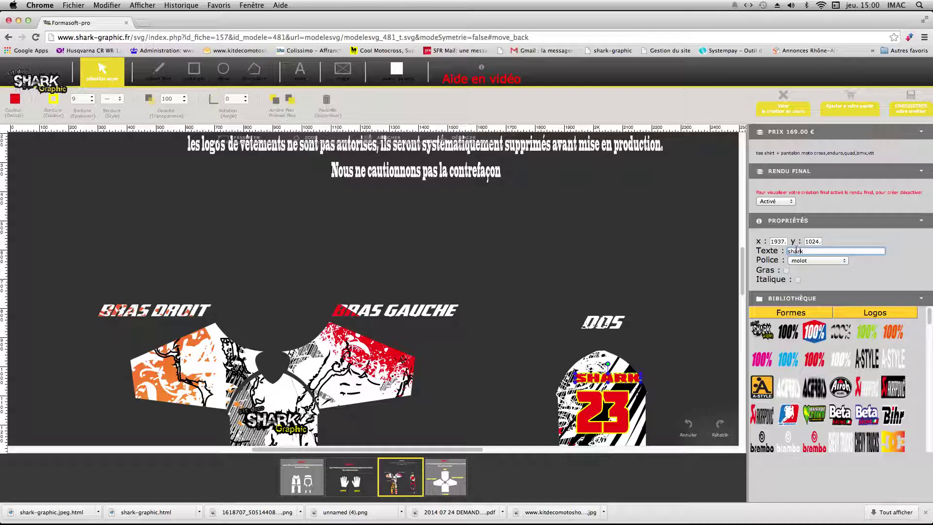
{"action": "left_click_drag", "start_coordinate": [642, 377], "coordinate": [634, 377]}
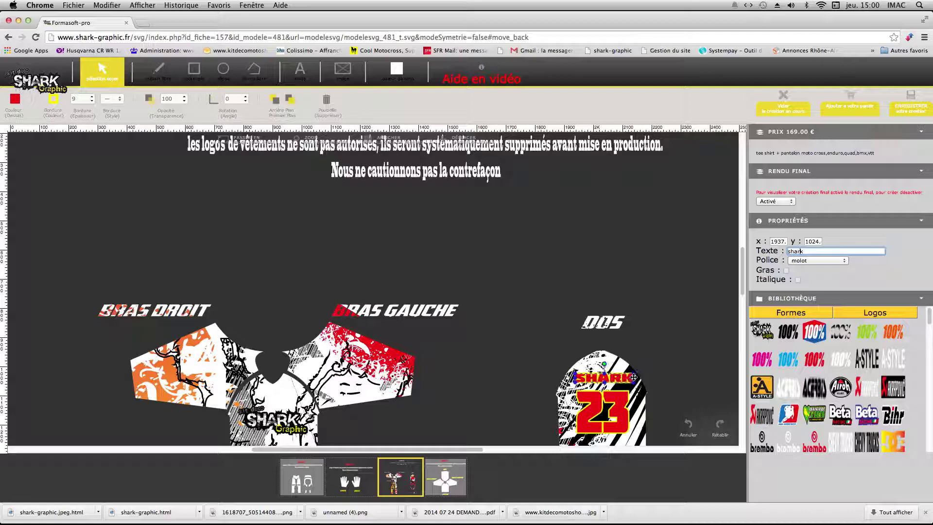
{"action": "left_click_drag", "start_coordinate": [575, 377], "coordinate": [574, 378]}
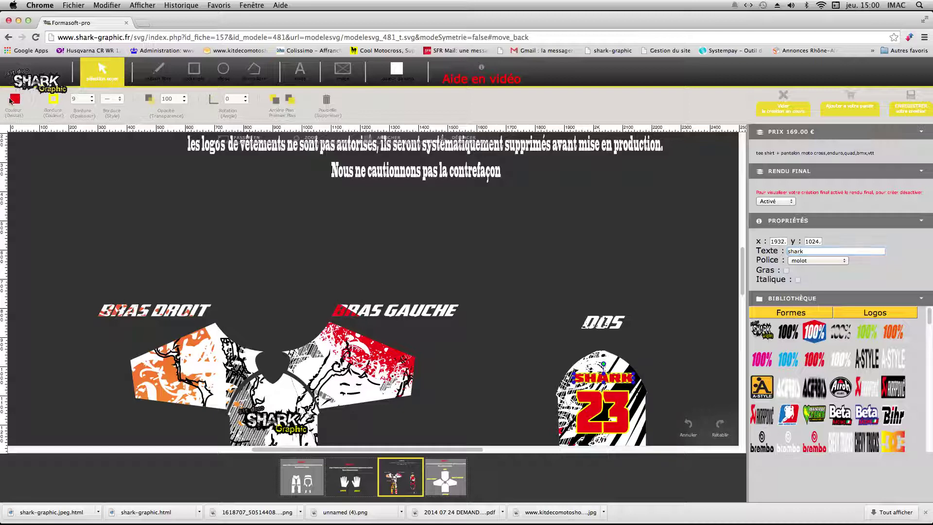
- Fill the shark text with the black factory colour and deselect it
{"action": "left_click", "coordinate": [15, 101]}
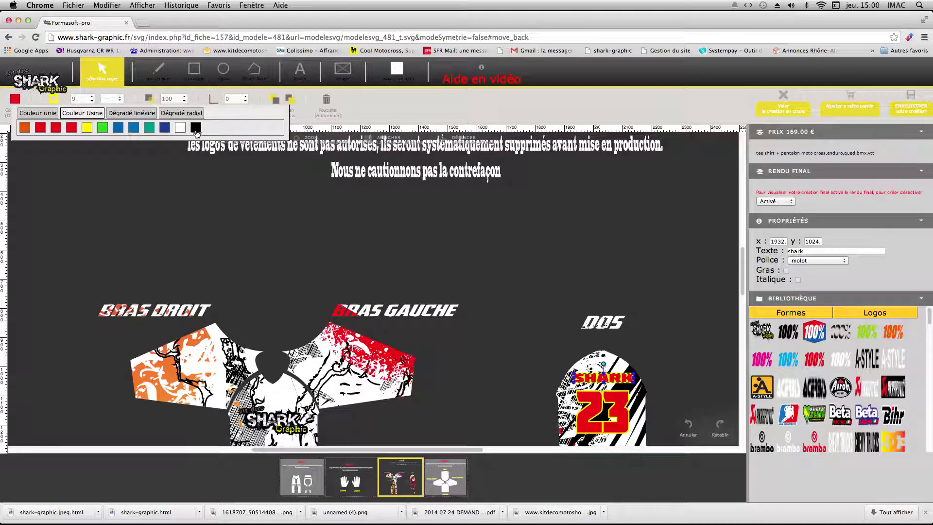
{"action": "left_click", "coordinate": [194, 127]}
{"action": "left_click", "coordinate": [406, 236]}
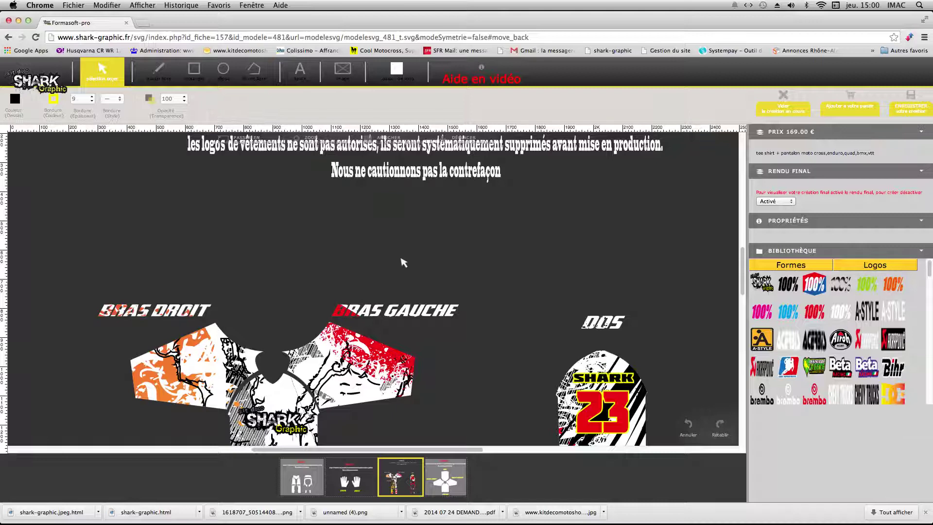
- Submit the finished outfit for saving and delete the extra first item from the list of creations
{"action": "scroll", "coordinate": [421, 316], "scroll_direction": "down", "scroll_amount": 3}
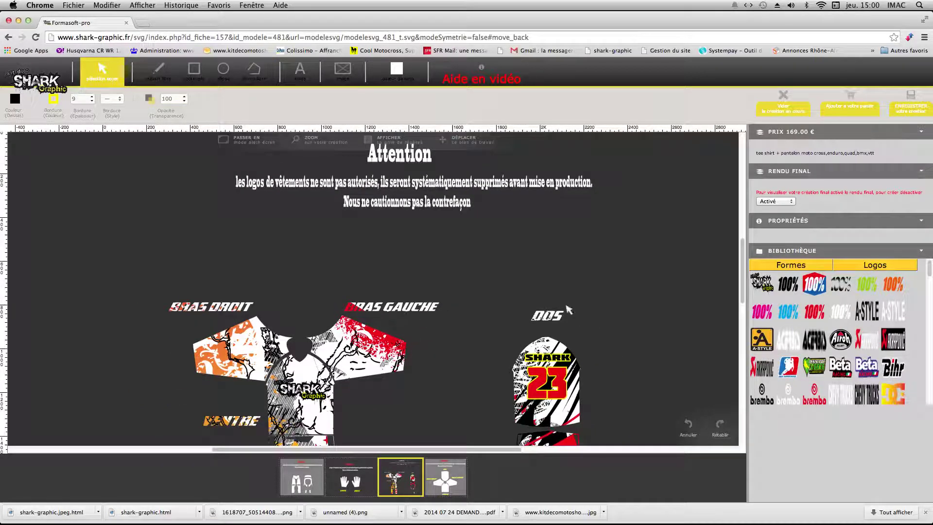
{"action": "left_click_drag", "start_coordinate": [744, 286], "coordinate": [750, 323]}
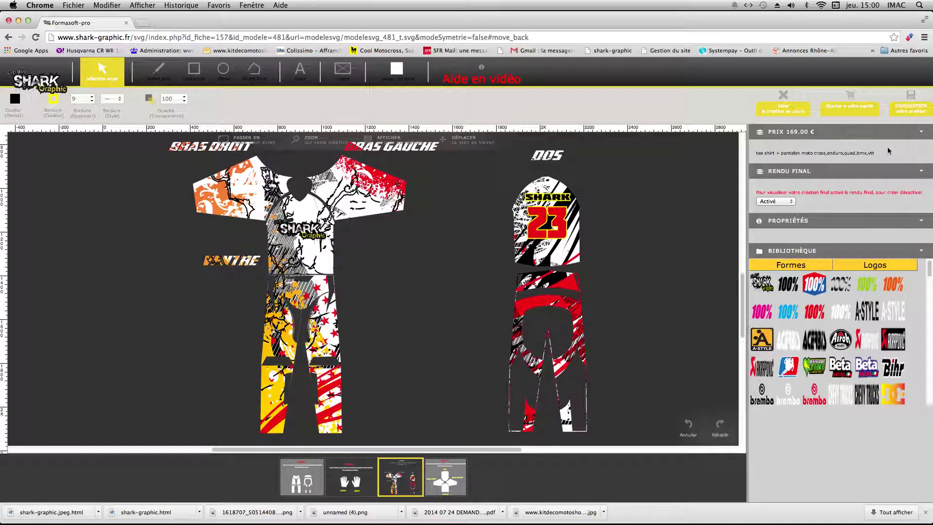
{"action": "left_click", "coordinate": [906, 111]}
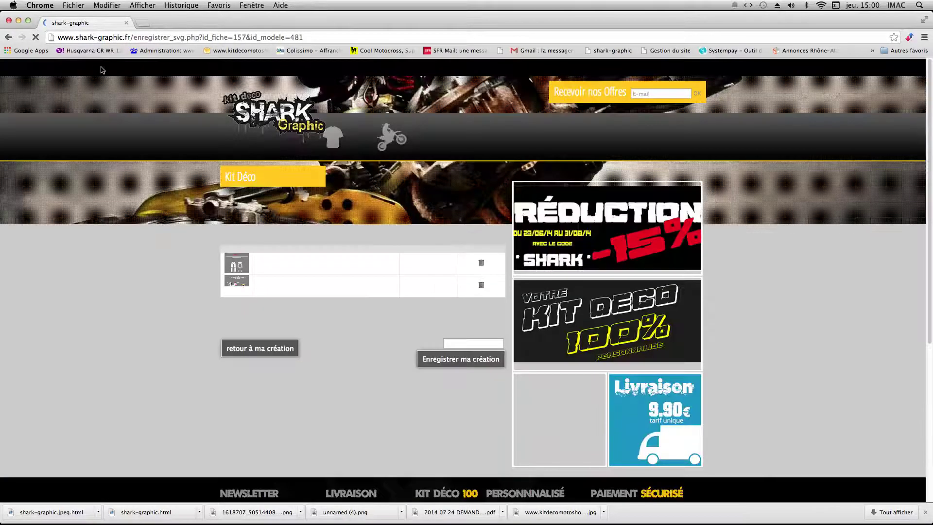
{"action": "left_click", "coordinate": [482, 266]}
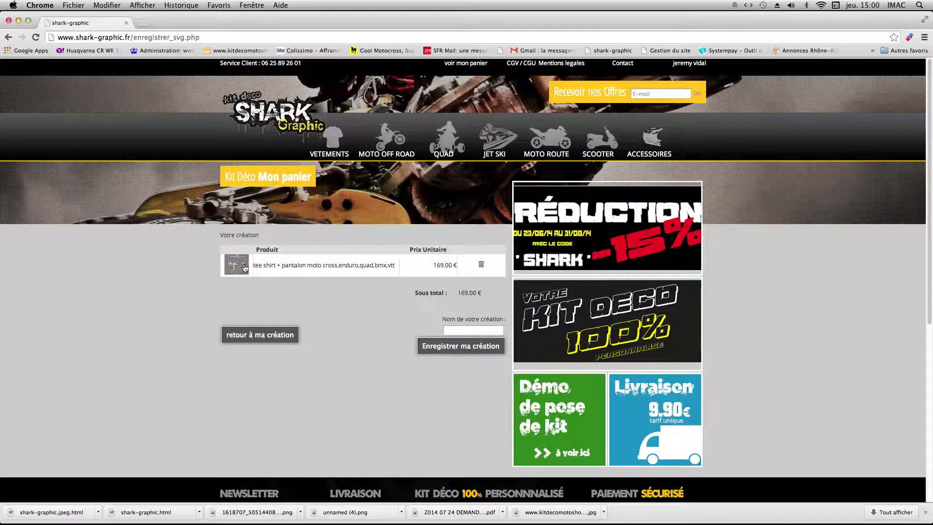
- Open the full-size preview of the saved outfit, examine its front and back at different zoom levels, and close it
{"action": "left_click", "coordinate": [247, 267]}
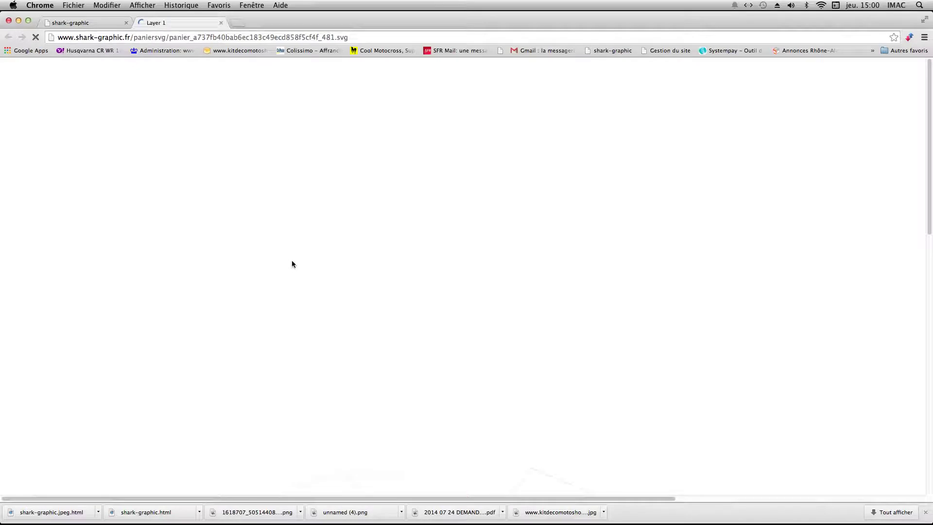
{"action": "left_click_drag", "start_coordinate": [927, 214], "coordinate": [928, 373]}
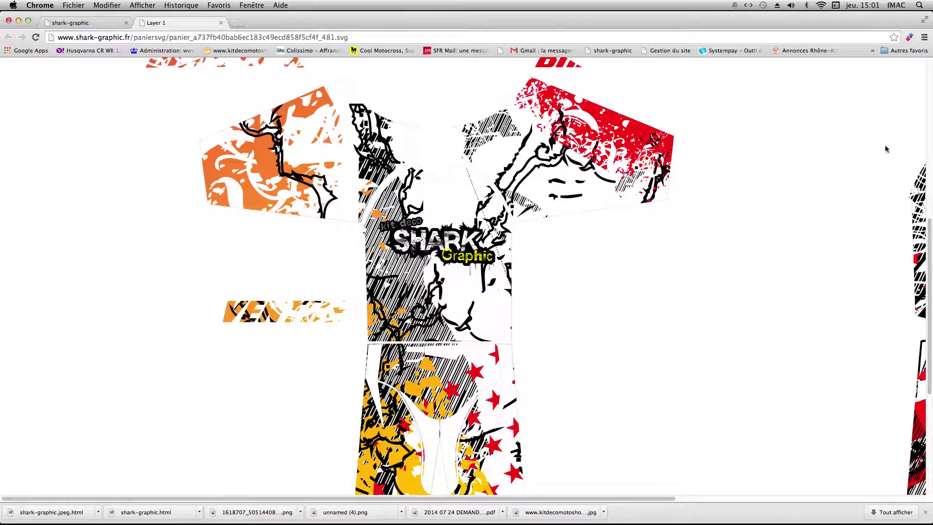
{"action": "left_click", "coordinate": [925, 37]}
{"action": "left_click", "coordinate": [866, 118]}
{"action": "left_click", "coordinate": [866, 117]}
{"action": "left_click", "coordinate": [866, 117]}
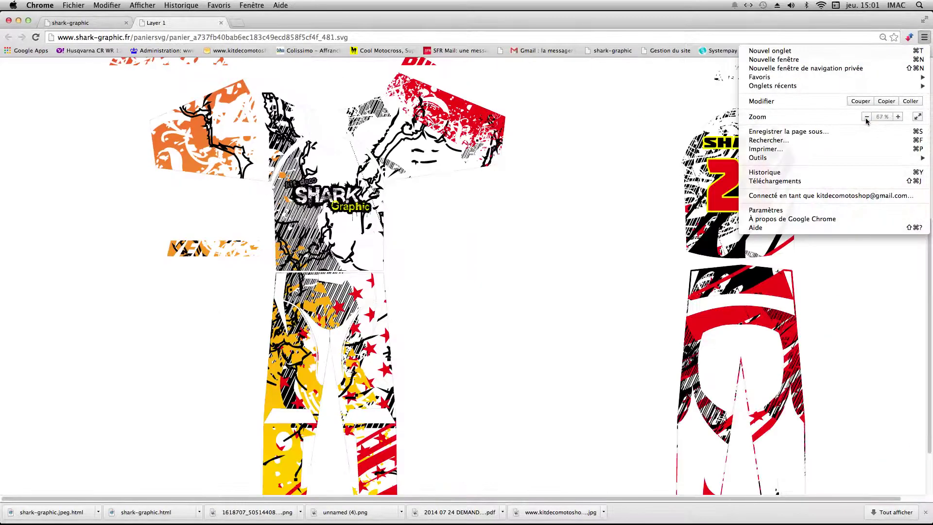
{"action": "left_click", "coordinate": [866, 117]}
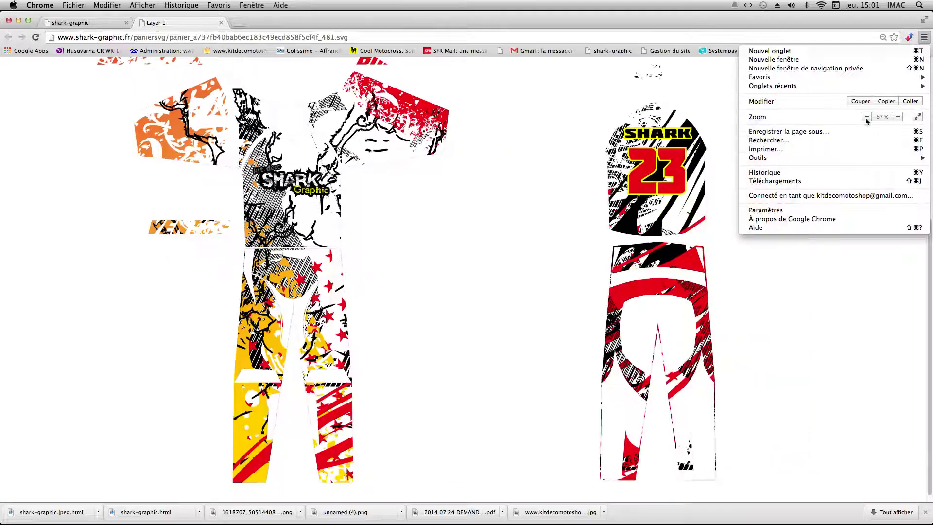
{"action": "left_click", "coordinate": [898, 117]}
{"action": "left_click", "coordinate": [898, 117]}
{"action": "left_click", "coordinate": [898, 117]}
{"action": "left_click", "coordinate": [898, 117]}
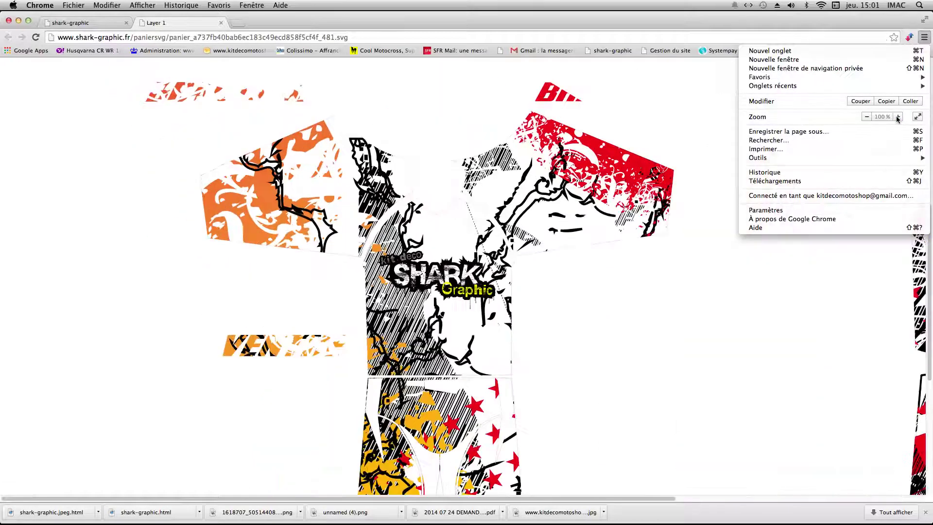
{"action": "left_click", "coordinate": [720, 119]}
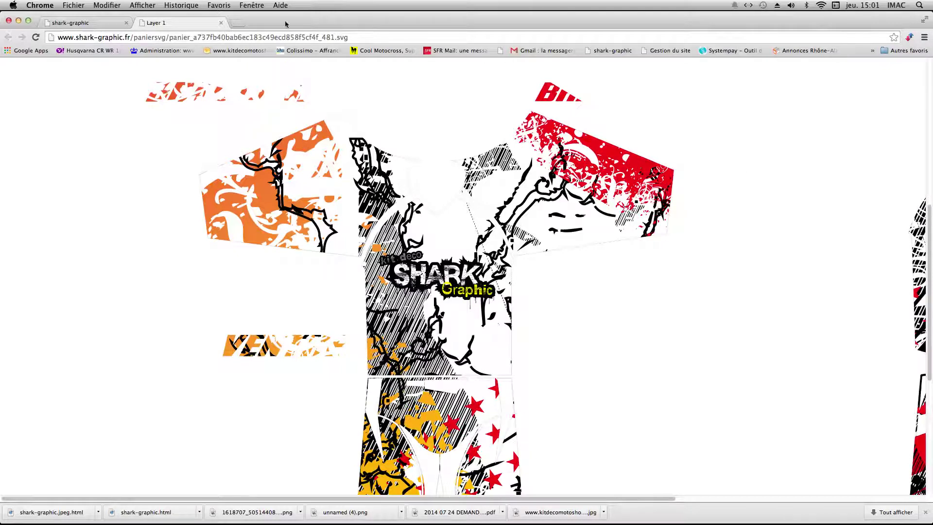
{"action": "left_click", "coordinate": [221, 23]}
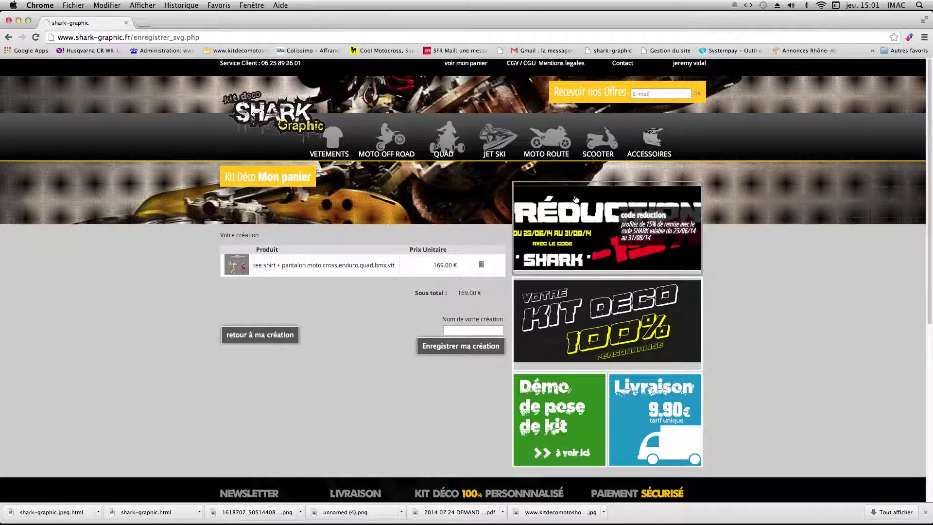
- Name the creation tenue and save it
{"action": "left_click", "coordinate": [473, 331]}
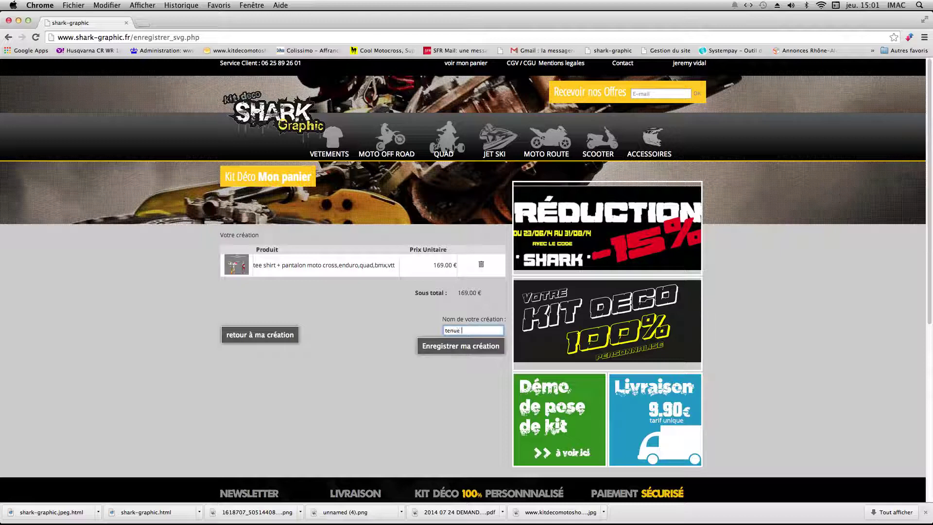
{"action": "left_click", "coordinate": [490, 342]}
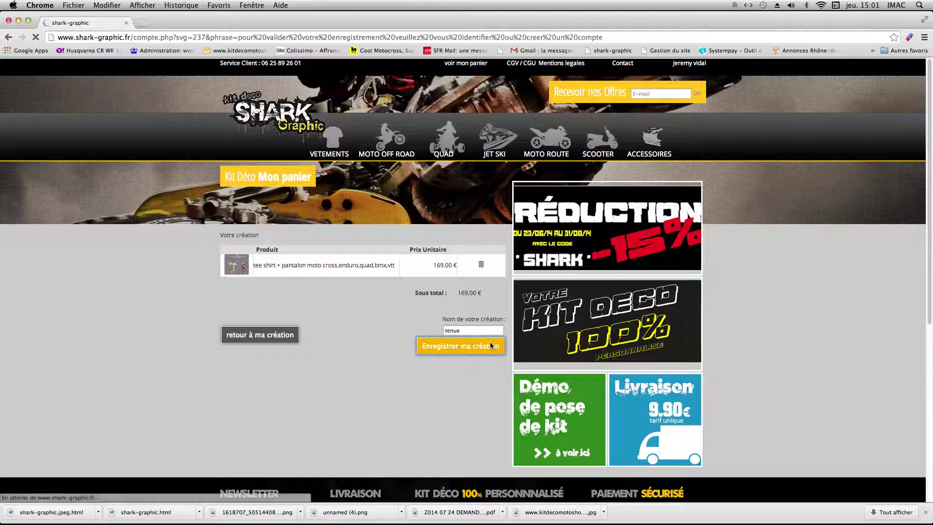